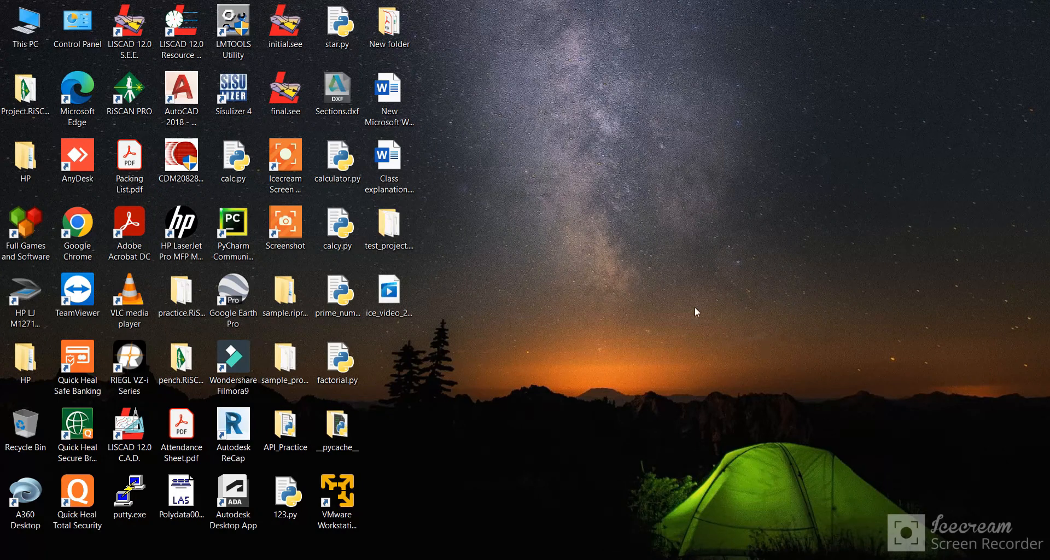
Open the test_project.RiSCAN folder on the desktop and load its project.rsp file in RiSCAN PRO.
left_click(392, 238)
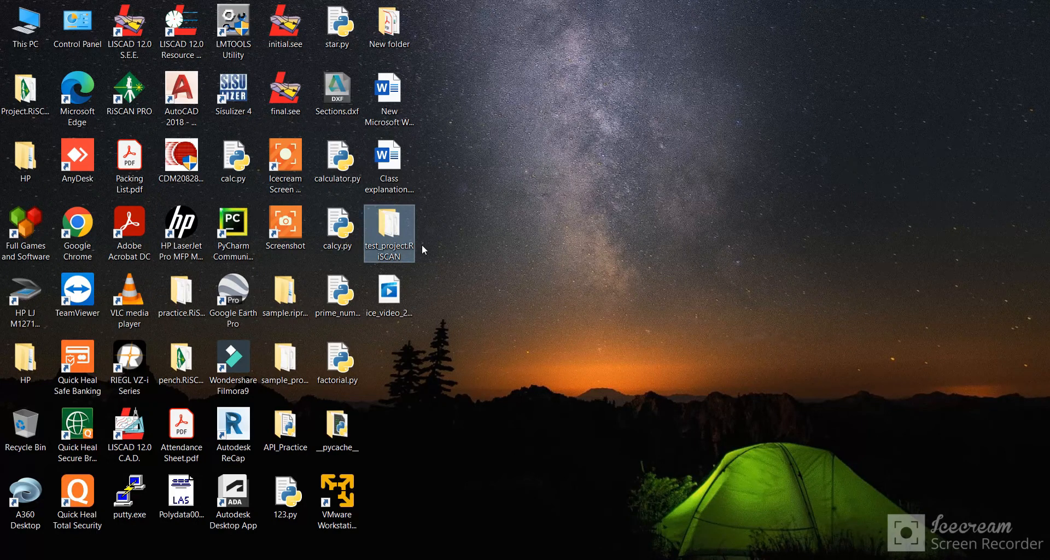
key("Return")
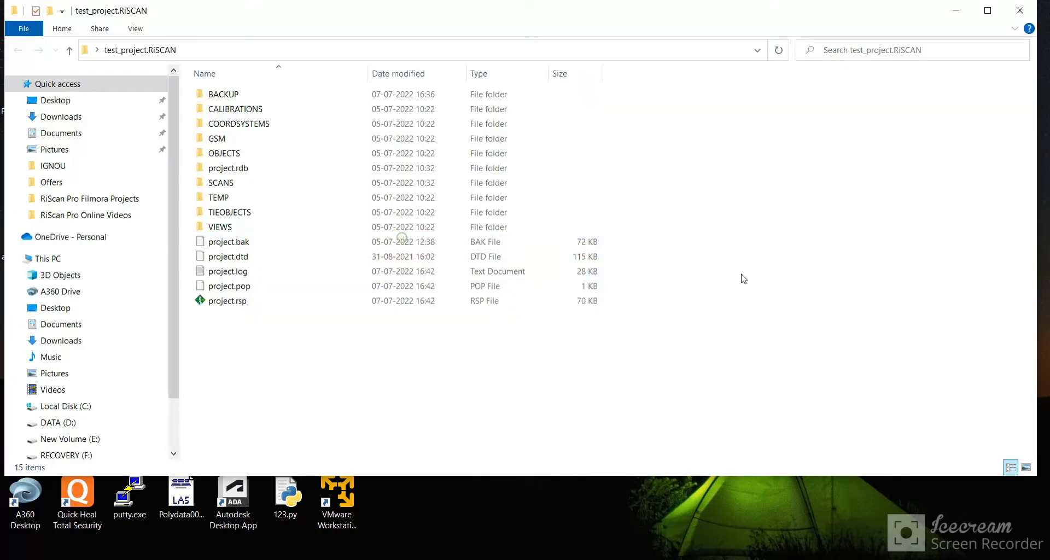
left_click(993, 18)
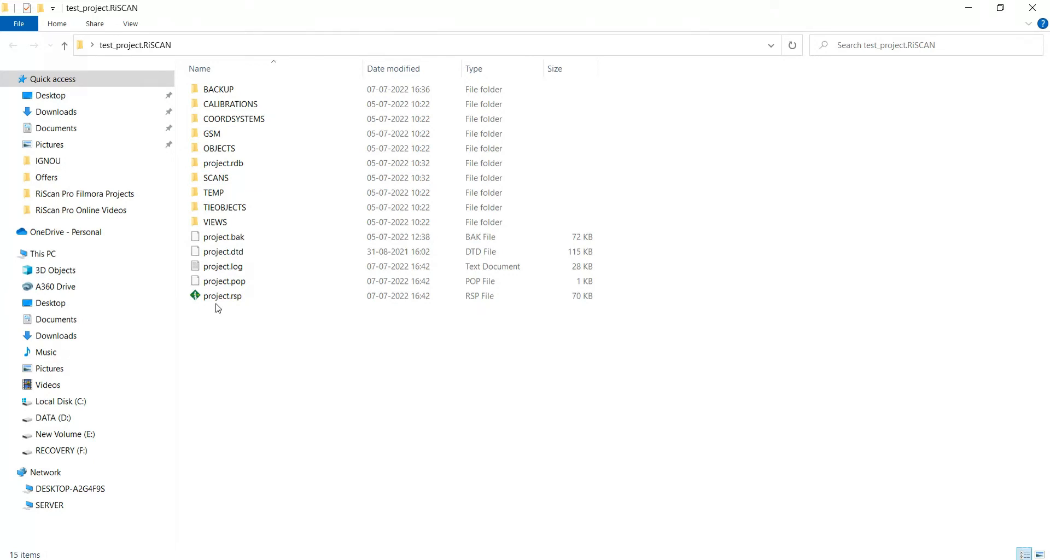
mouse_move(222, 300)
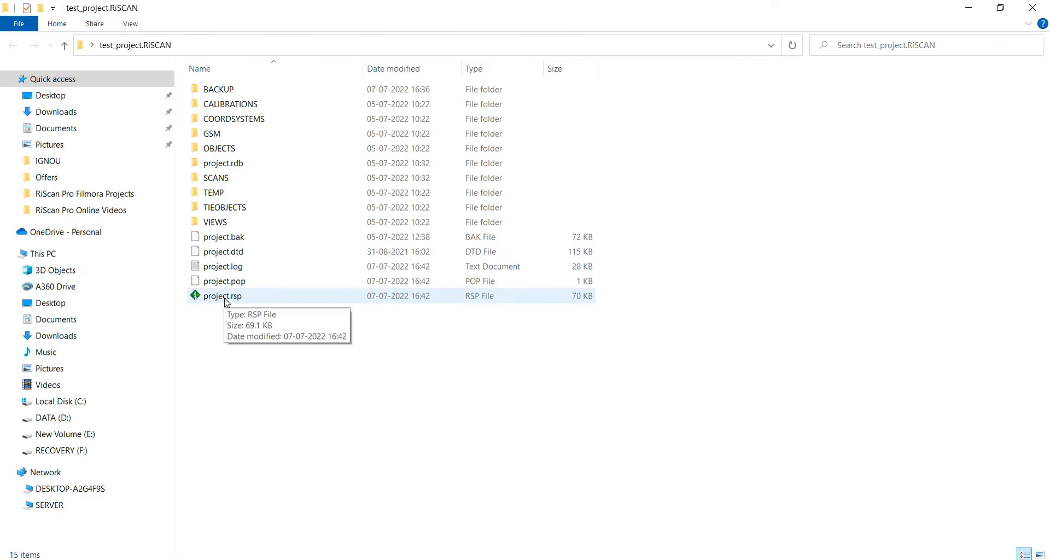
double_click(258, 299)
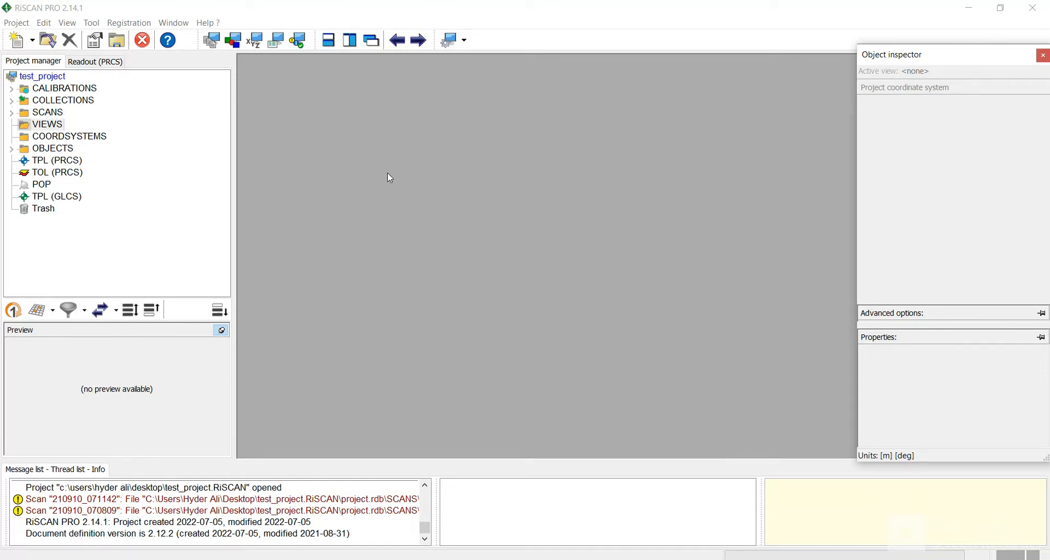
Delete the scan 210910_045855 from scan position ScanPos001.
left_click(11, 114)
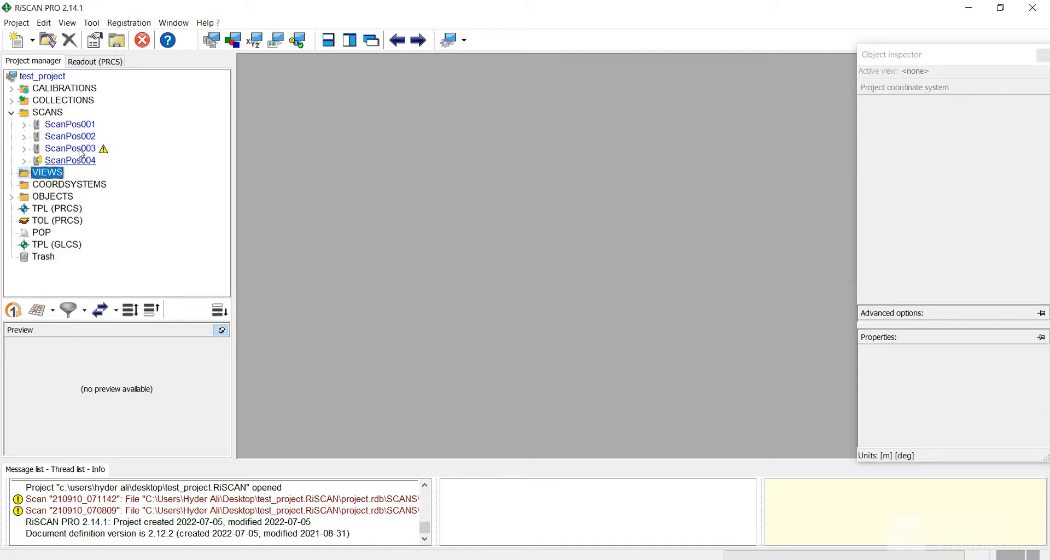
left_click(24, 125)
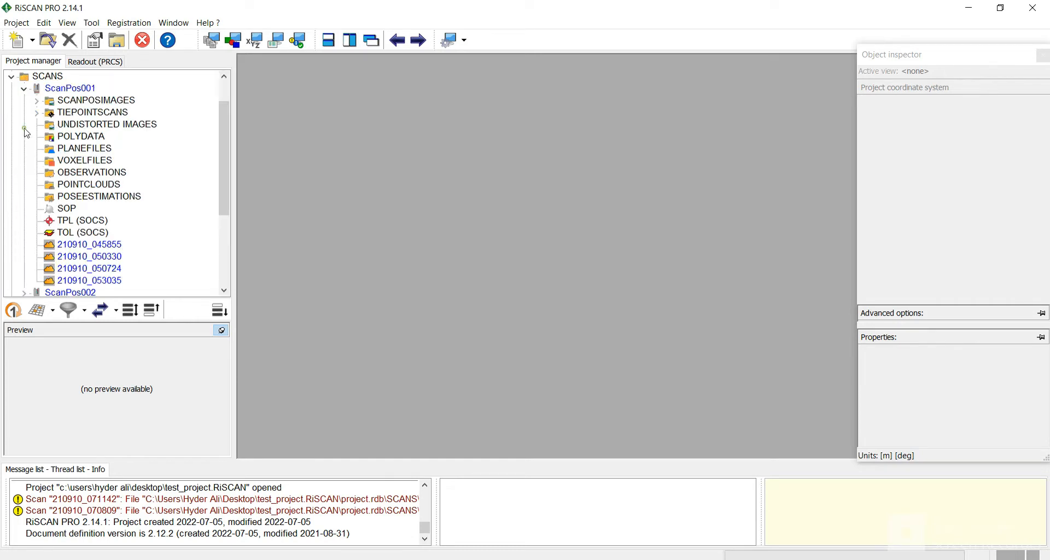
left_click(109, 246)
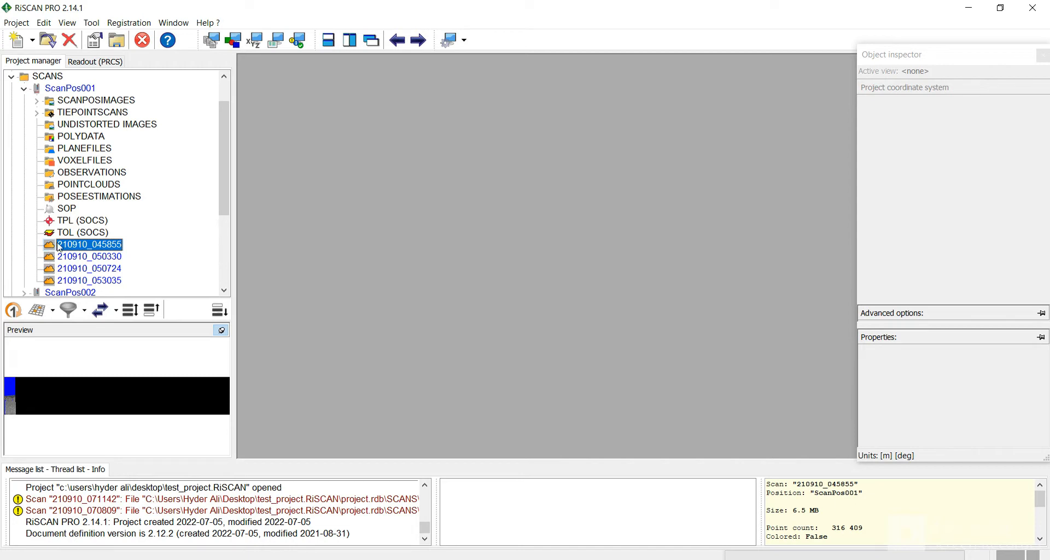
key("Down")
key("Up")
right_click(70, 249)
left_click(100, 288)
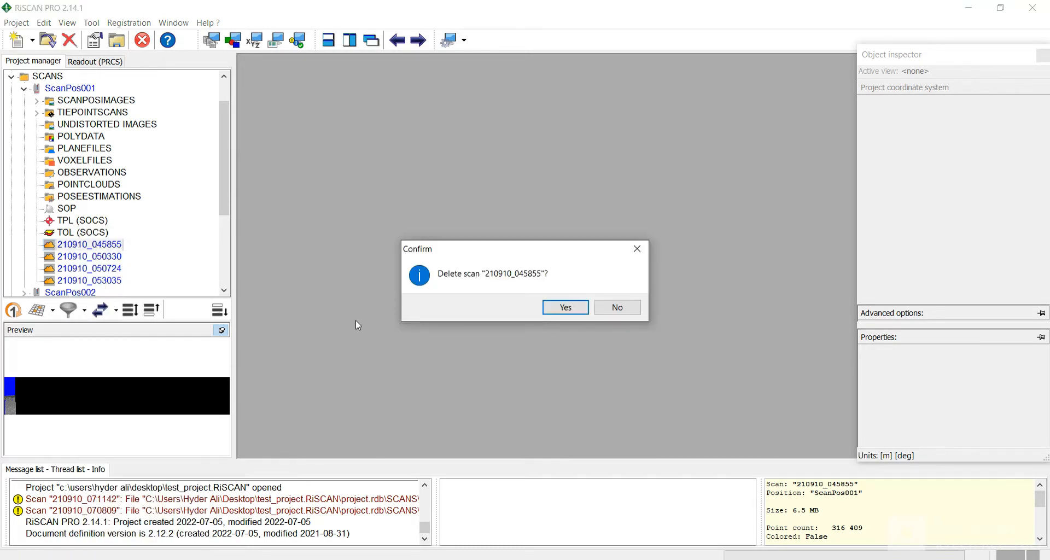
left_click(550, 312)
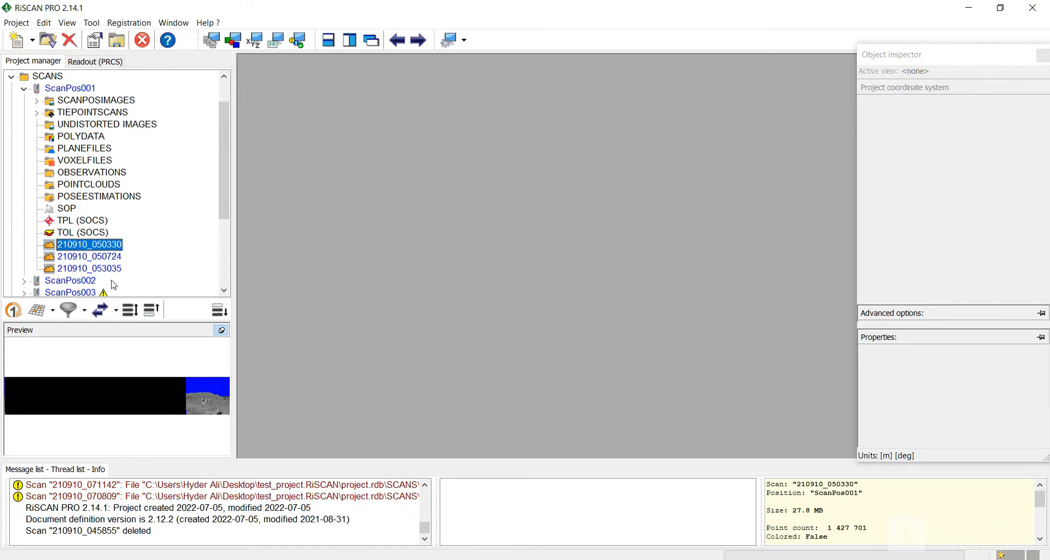
Delete the scan 210910_050330 from scan position ScanPos001.
right_click(88, 244)
left_click(121, 290)
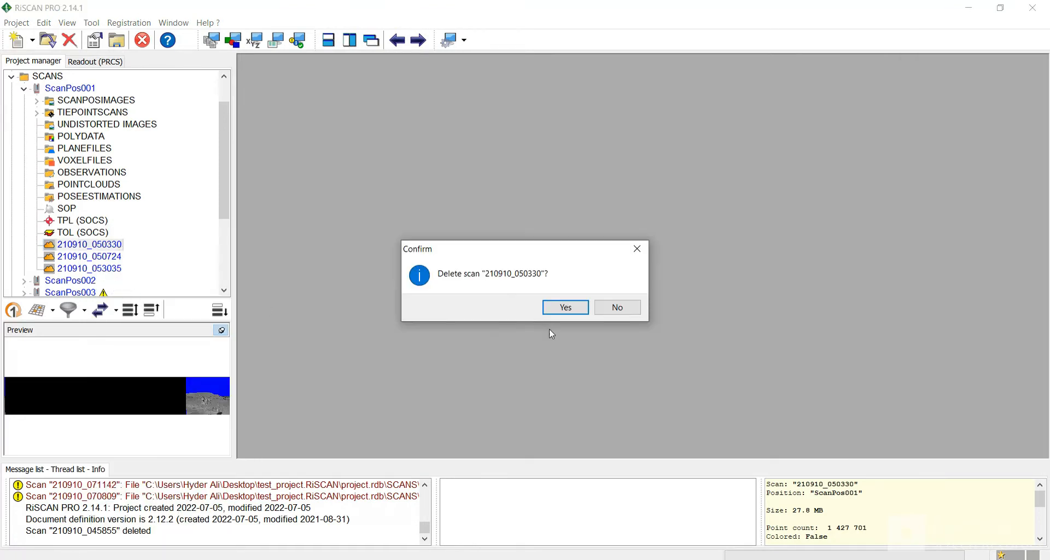
left_click(553, 308)
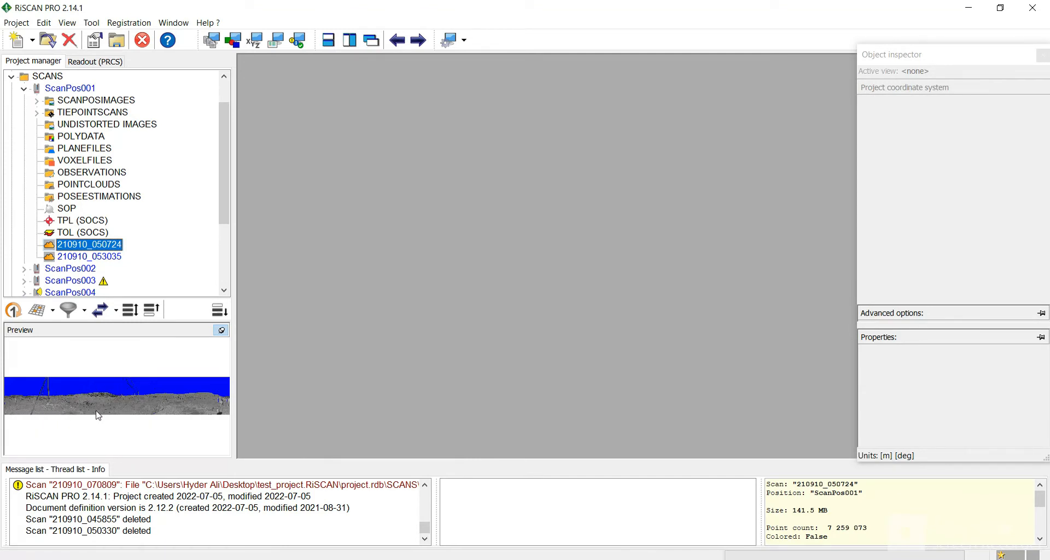
Check the previews of the remaining ScanPos001 scans and of both ScanPos002 scans for completeness.
left_click(143, 391)
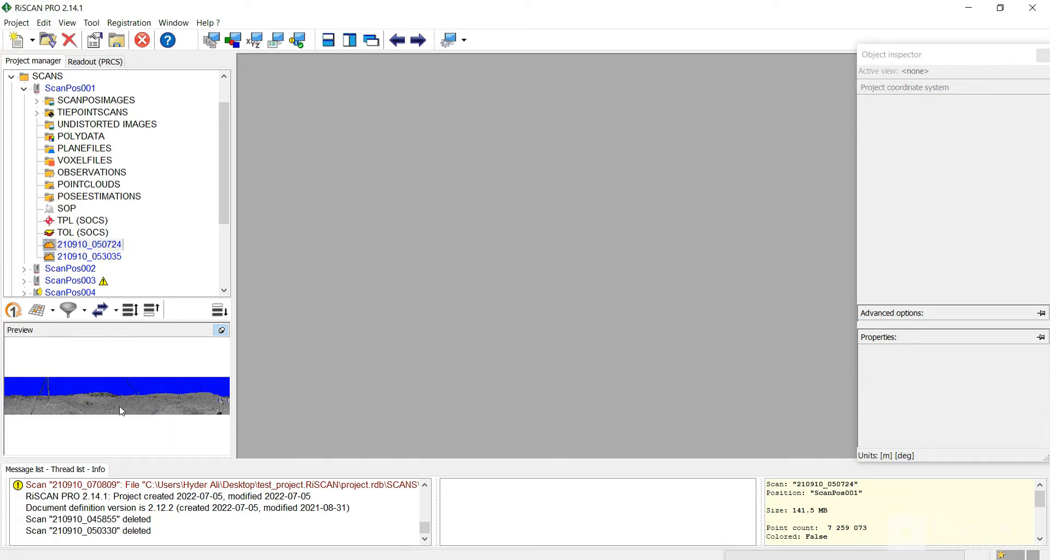
left_click(93, 259)
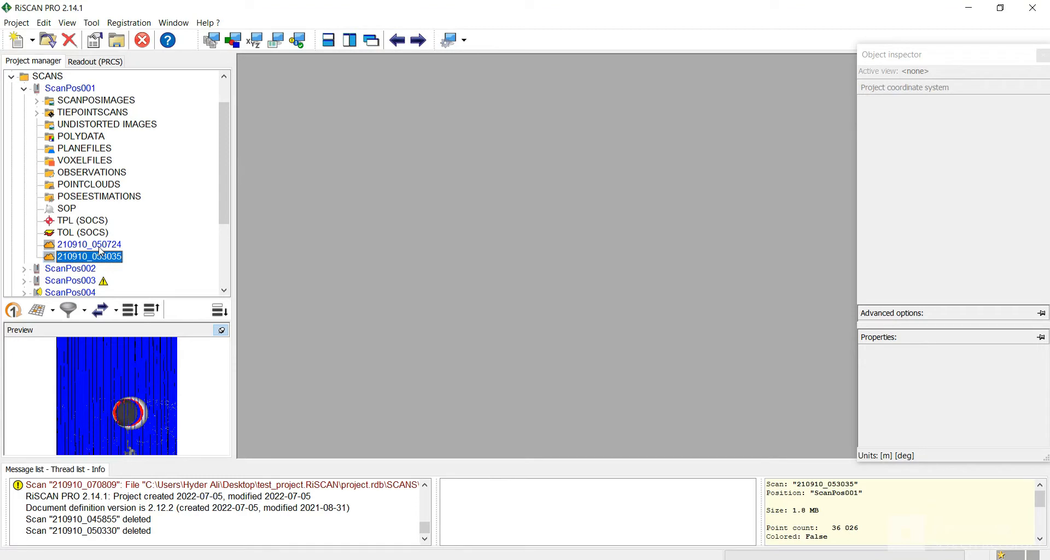
left_click(24, 89)
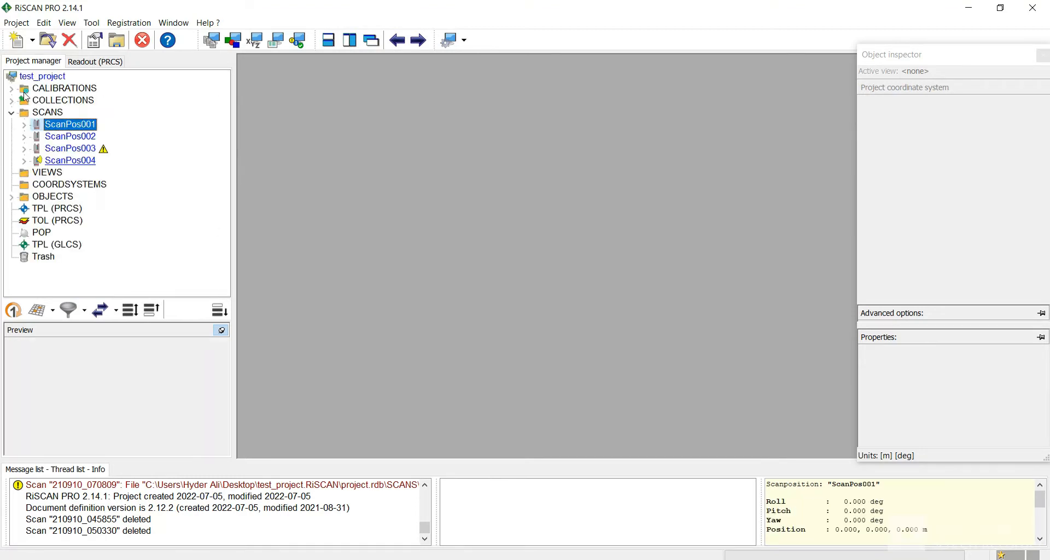
left_click(25, 138)
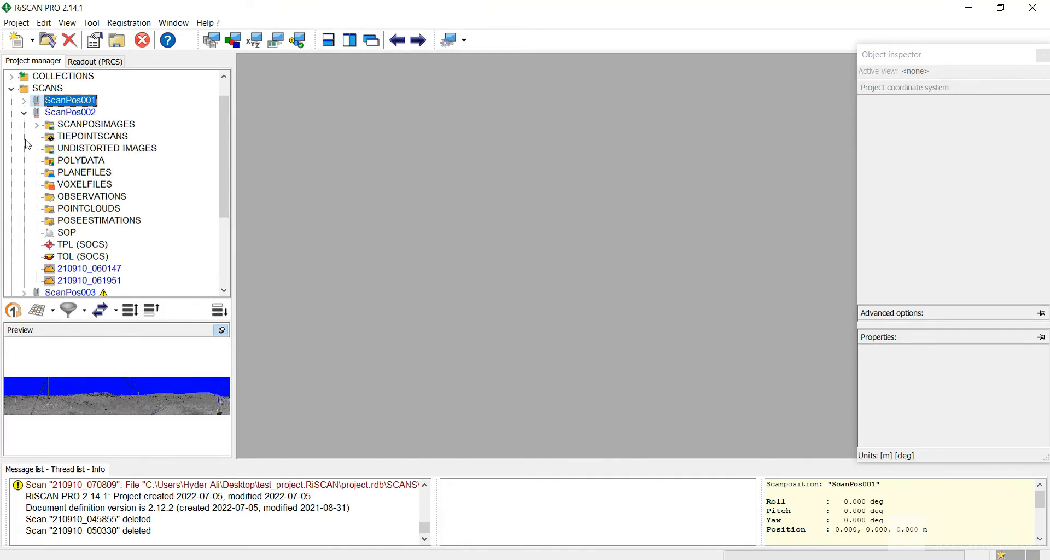
left_click(86, 269)
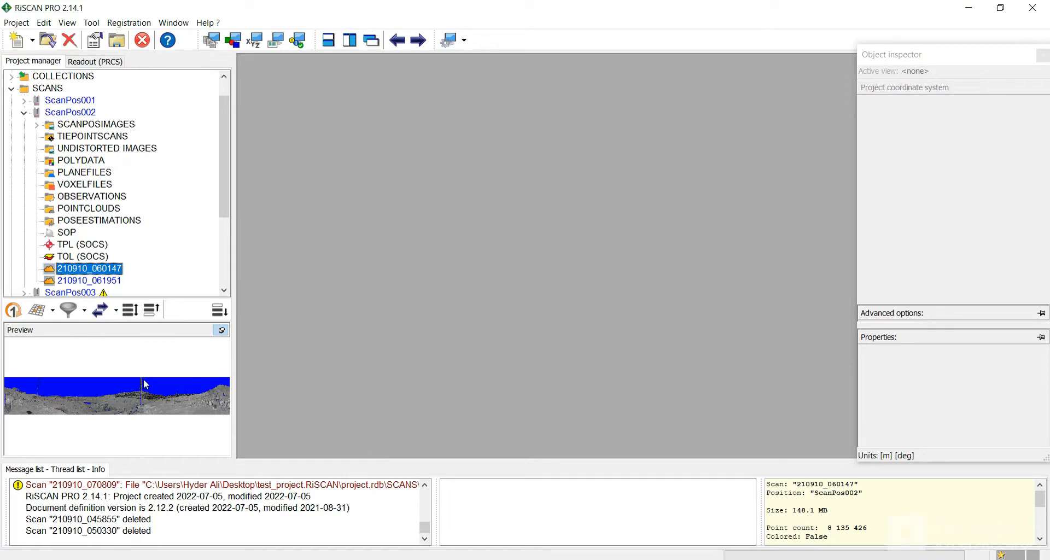
left_click(87, 281)
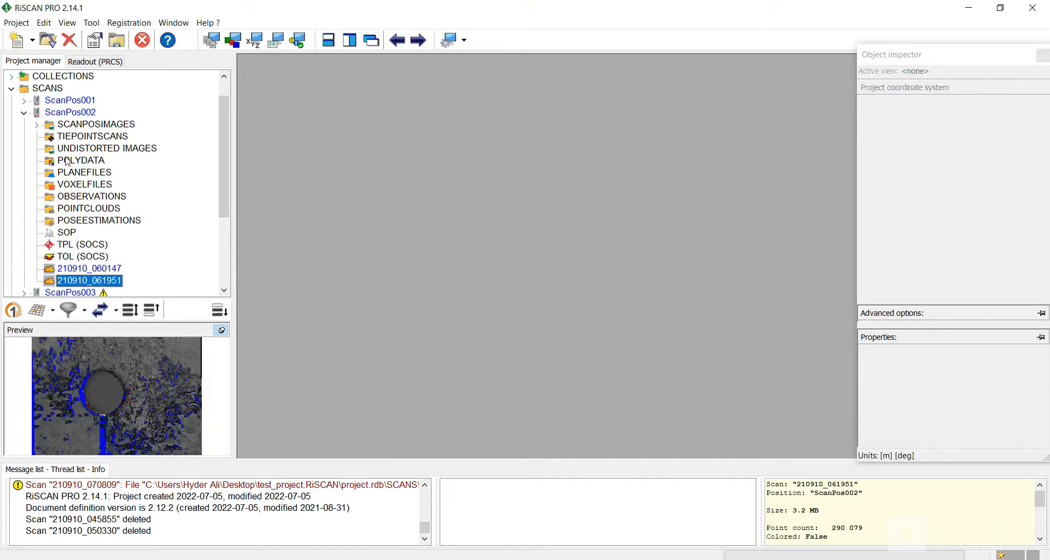
left_click(24, 113)
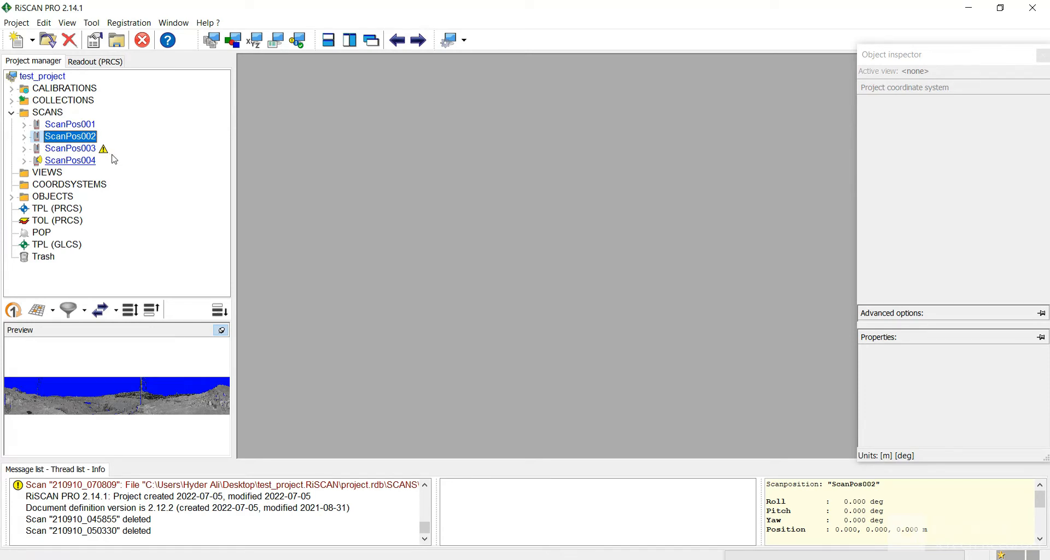
Delete the two scans marked with warnings, 210910_071142 and 210910_070809, from scan position ScanPos003.
left_click(24, 148)
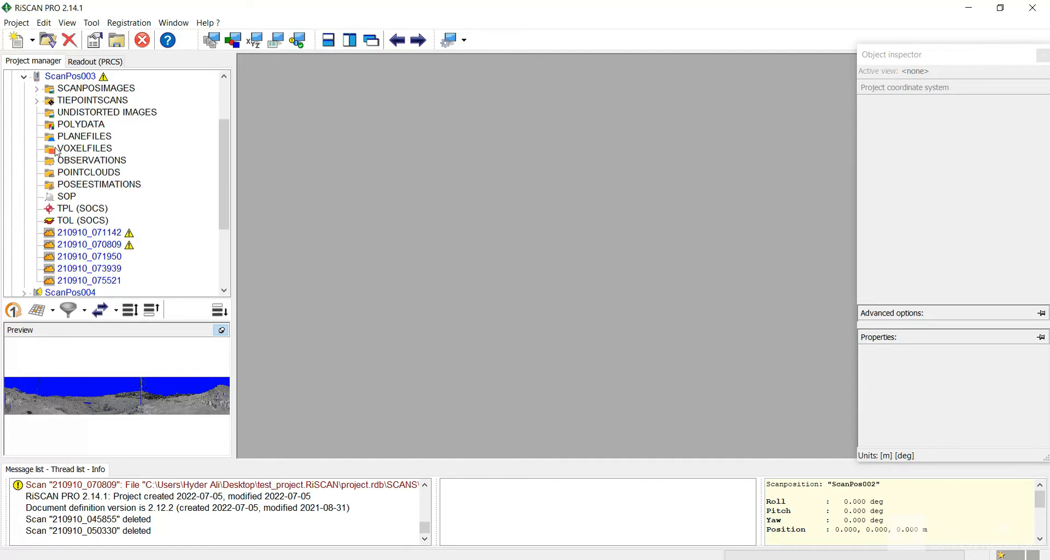
left_click(117, 234)
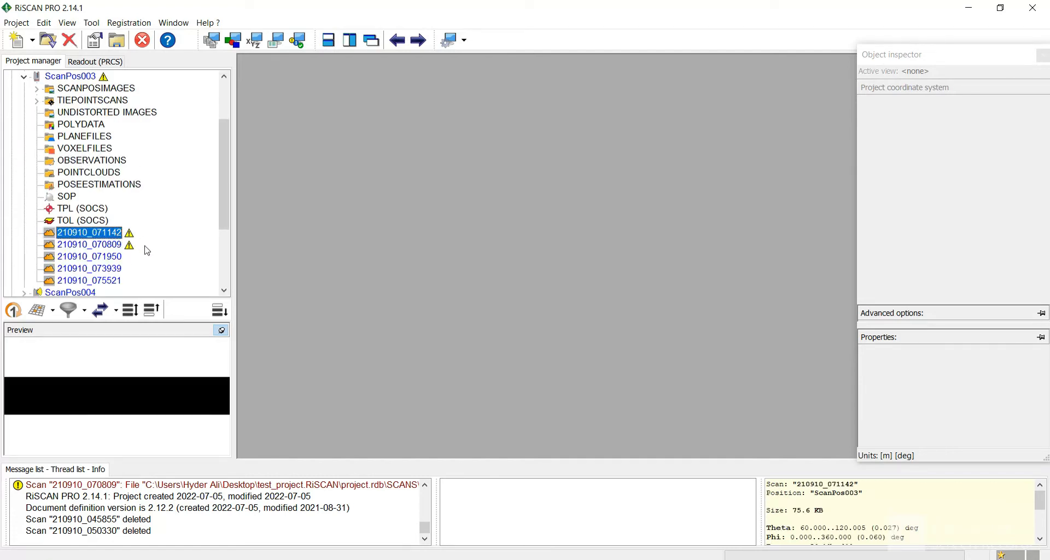
right_click(117, 234)
left_click(194, 286)
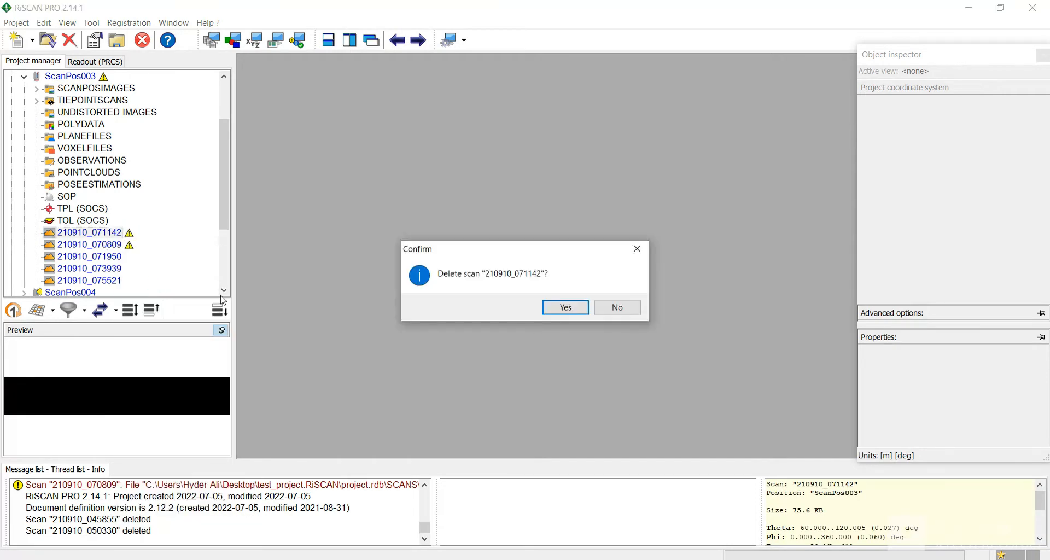
left_click(566, 307)
right_click(118, 232)
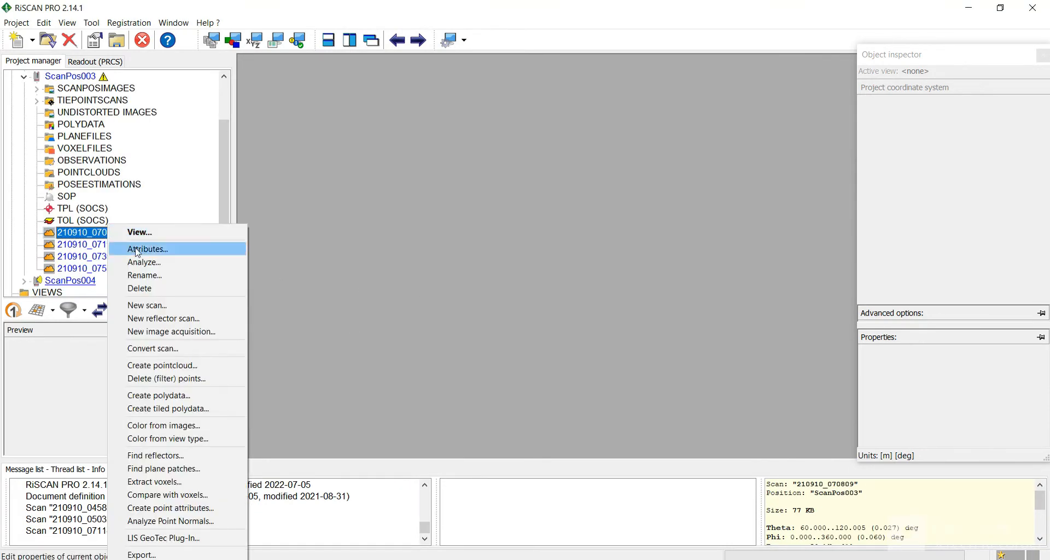
left_click(159, 288)
left_click(557, 308)
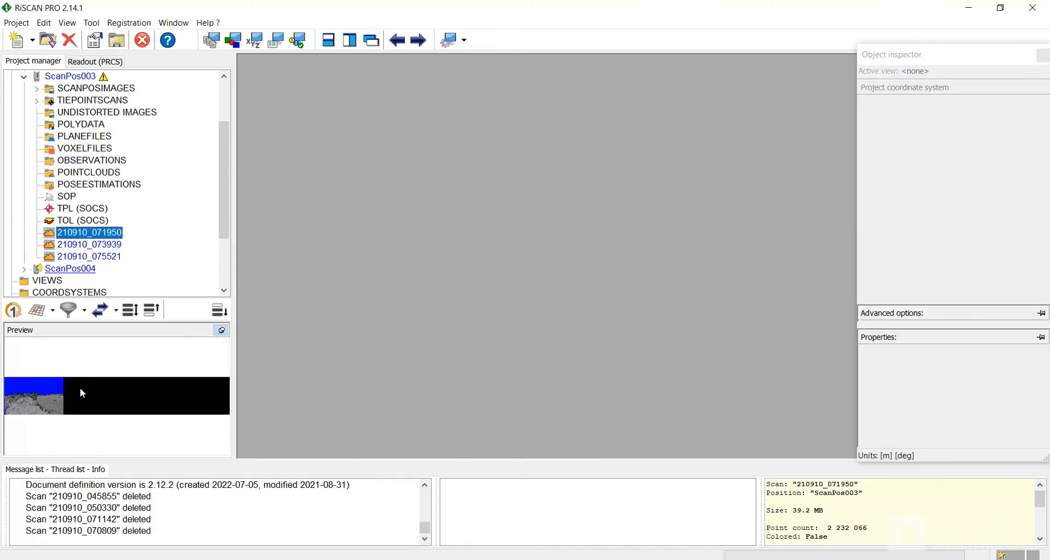
Delete the partial scan 210910_071950 from scan position ScanPos003.
right_click(109, 236)
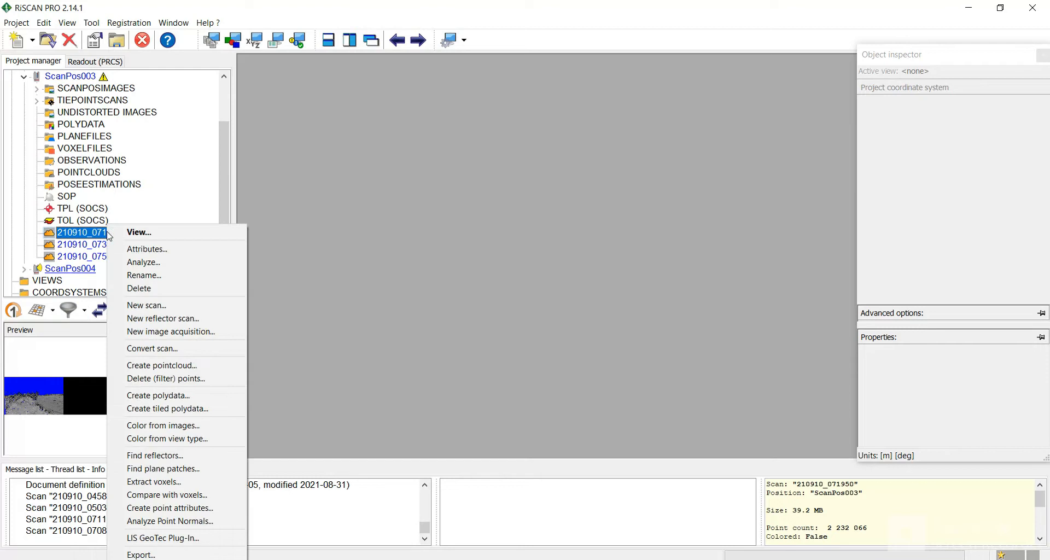
left_click(140, 289)
left_click(565, 308)
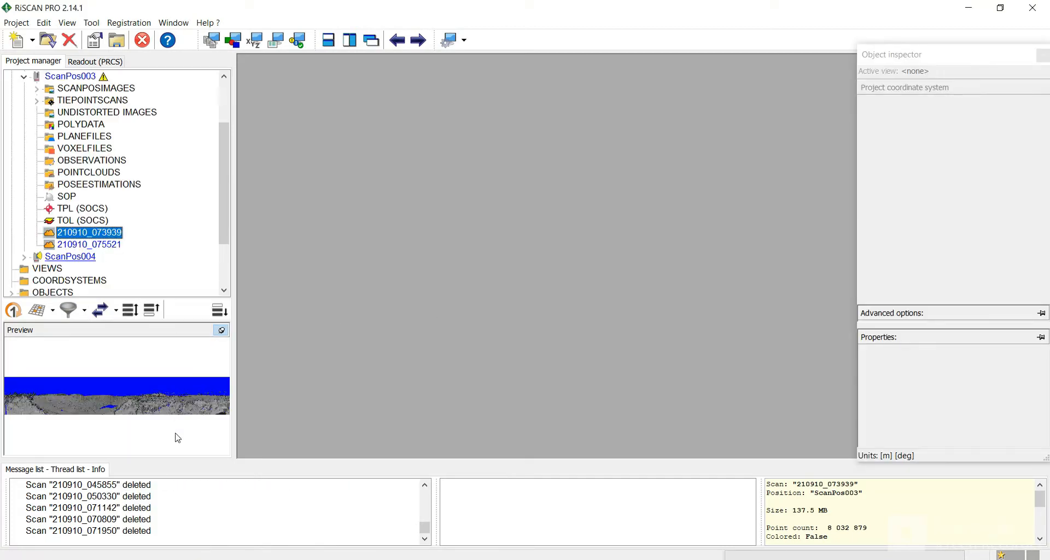
Run the scan conversion on the remaining ScanPos003 scans, 210910_073939 and 210910_075521.
left_click(78, 247)
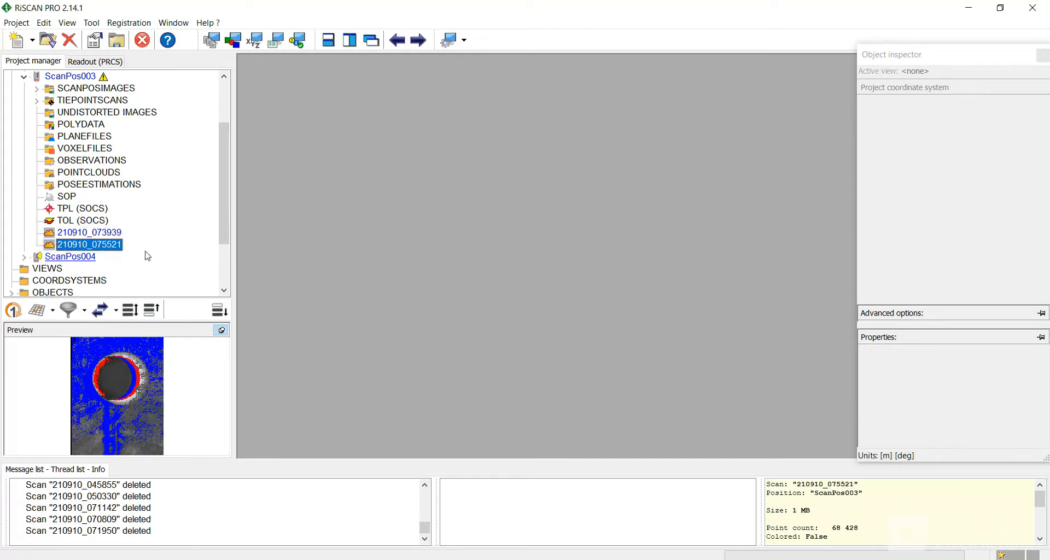
left_click(86, 234)
left_click(88, 245)
scroll(90, 241, "up", 1)
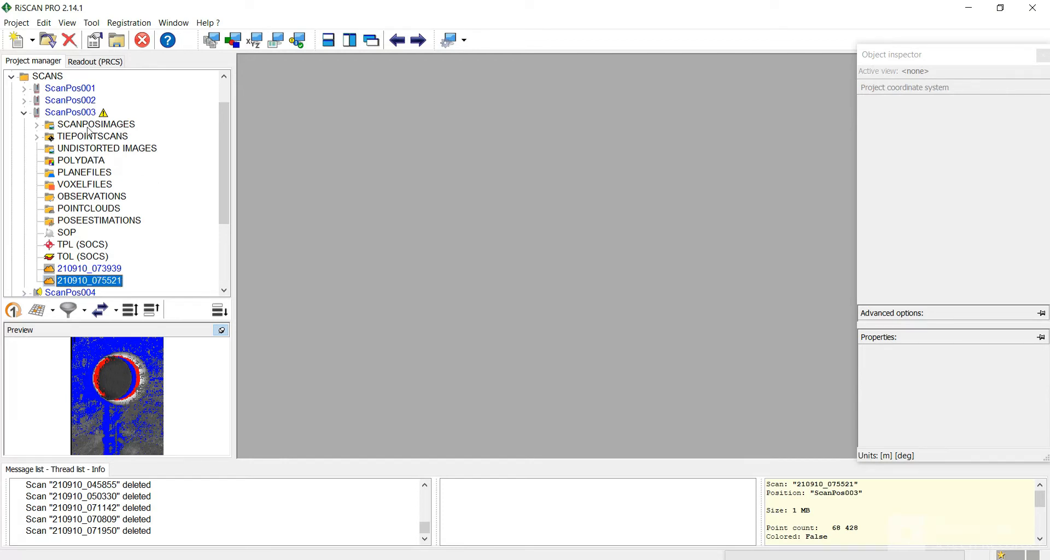
right_click(85, 269)
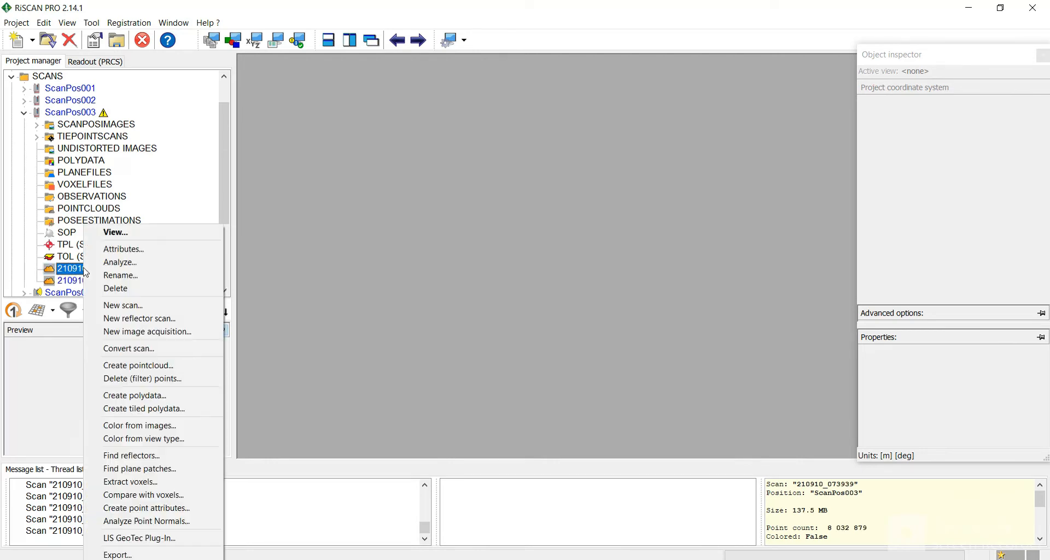
left_click(167, 348)
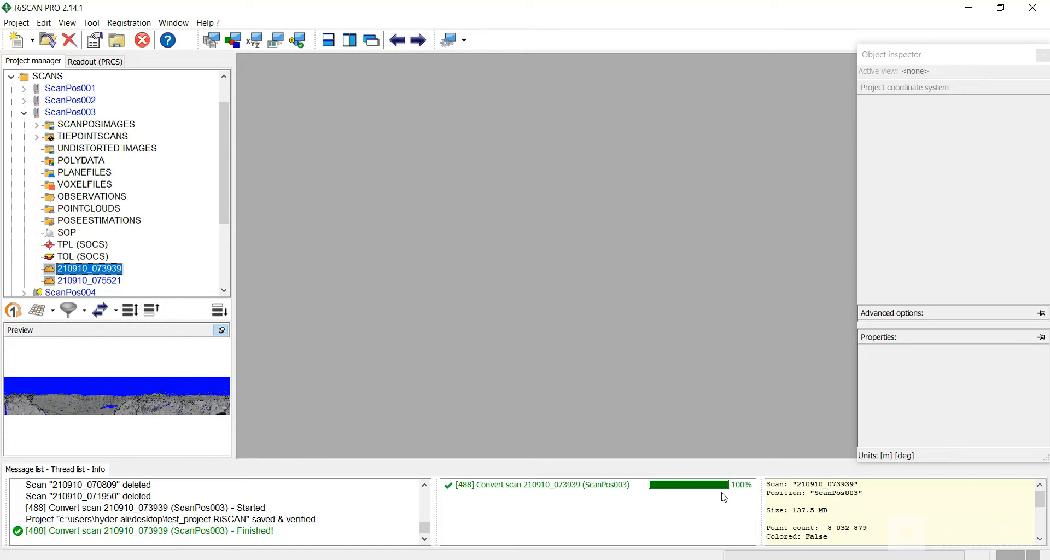
right_click(71, 283)
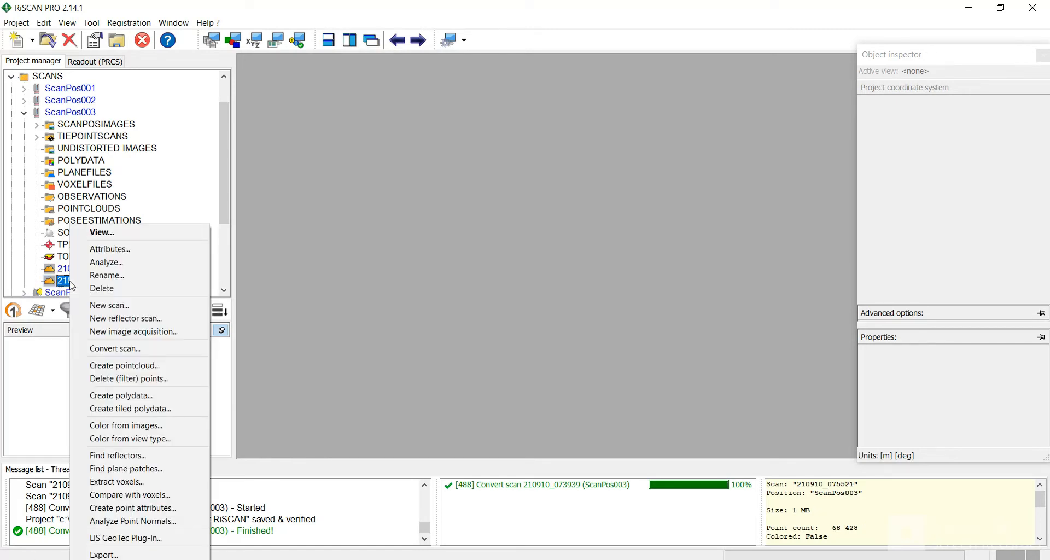
left_click(131, 350)
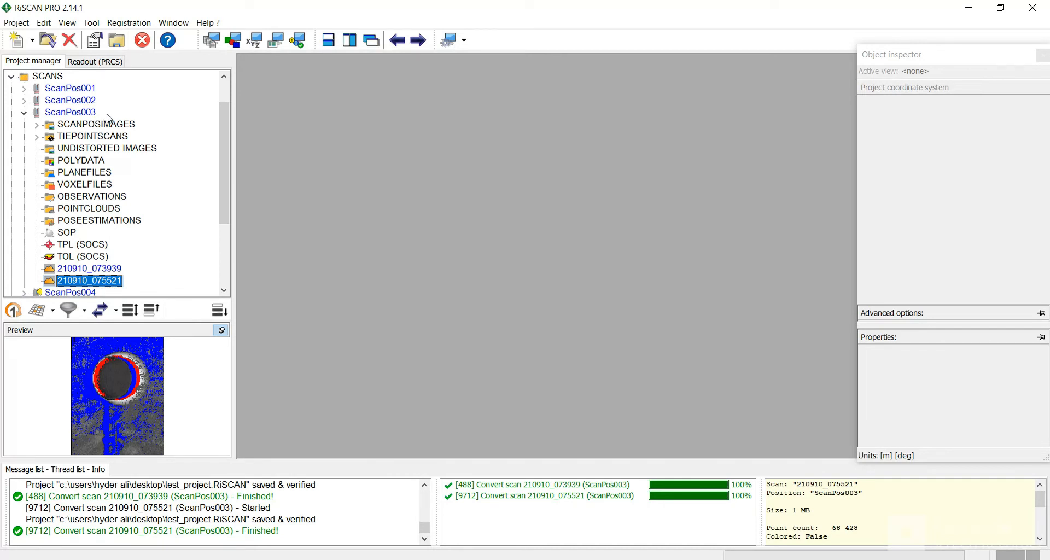
Delete the partial scan 210910_102851 from scan position ScanPos004.
left_click(24, 114)
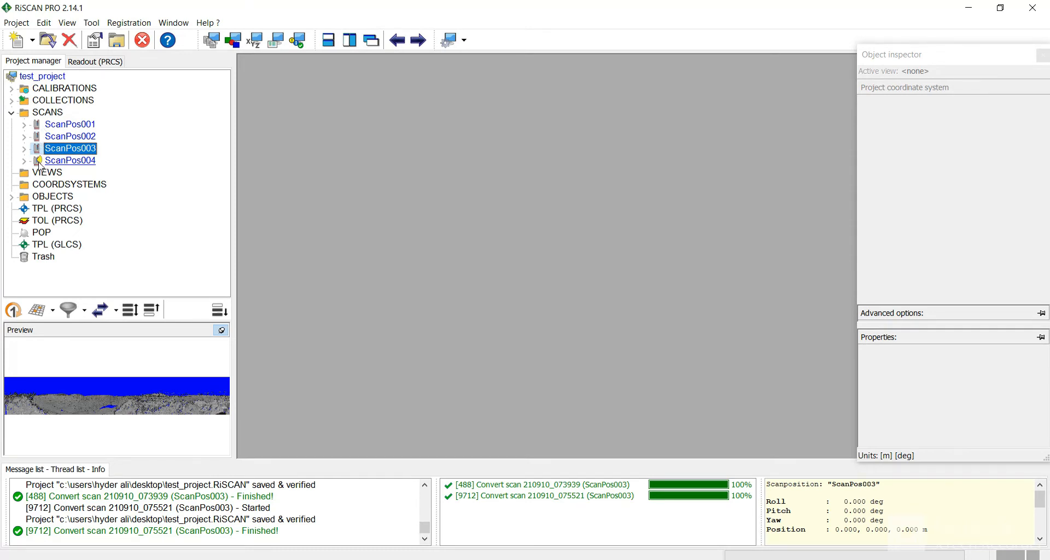
left_click(39, 163)
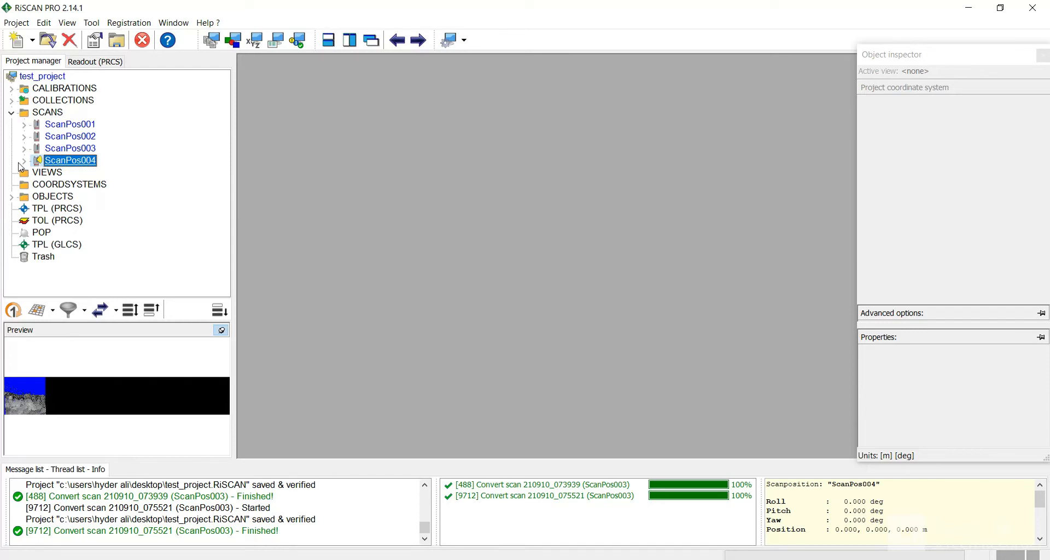
left_click(24, 161)
scroll(102, 171, "down", 1)
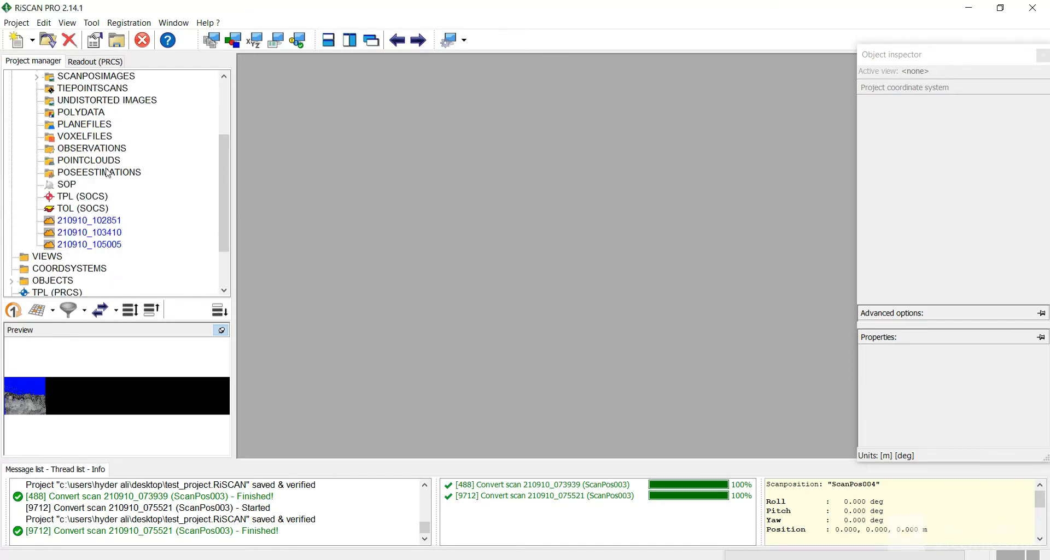
scroll(66, 148, "up", 2)
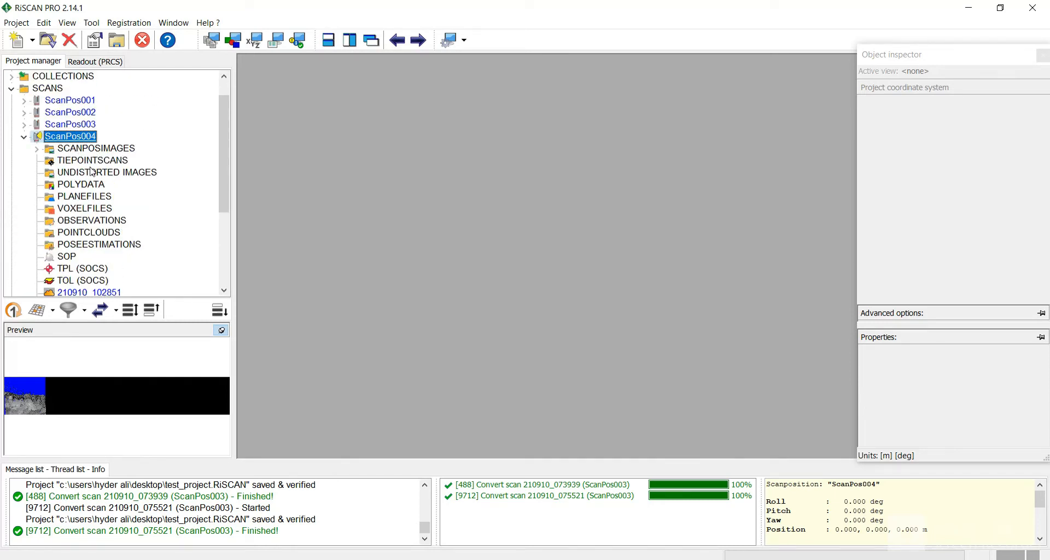
scroll(98, 174, "down", 2)
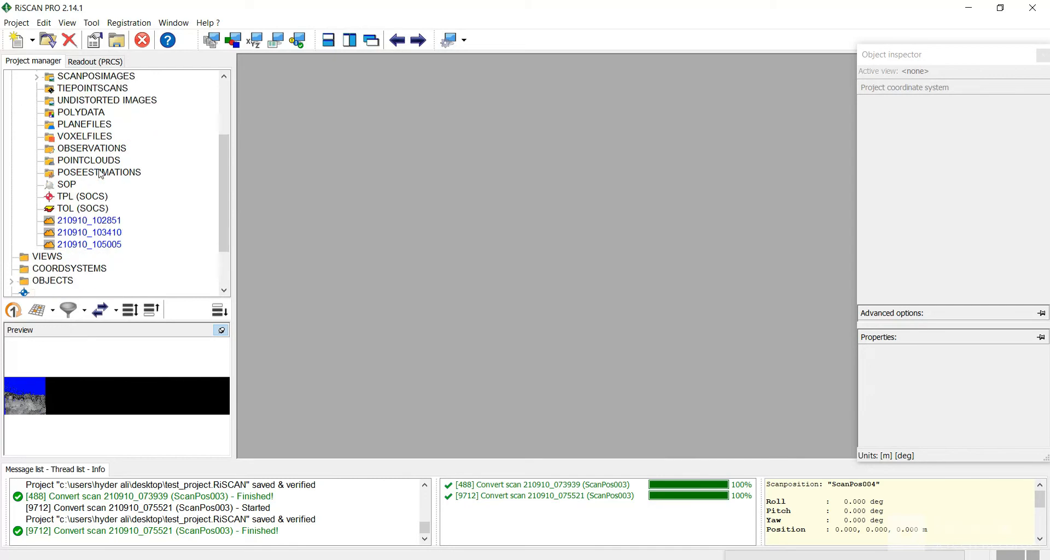
left_click(90, 220)
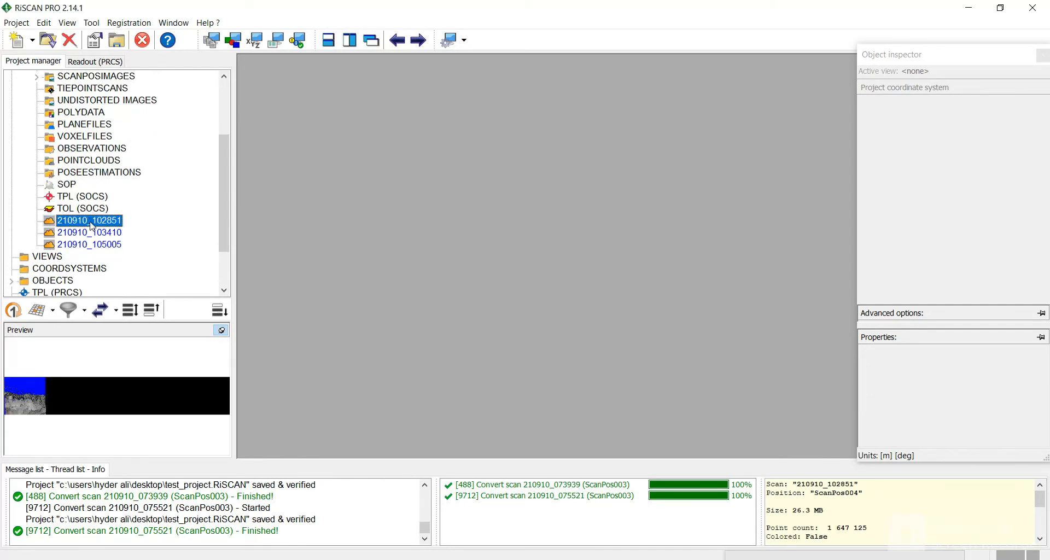
right_click(91, 224)
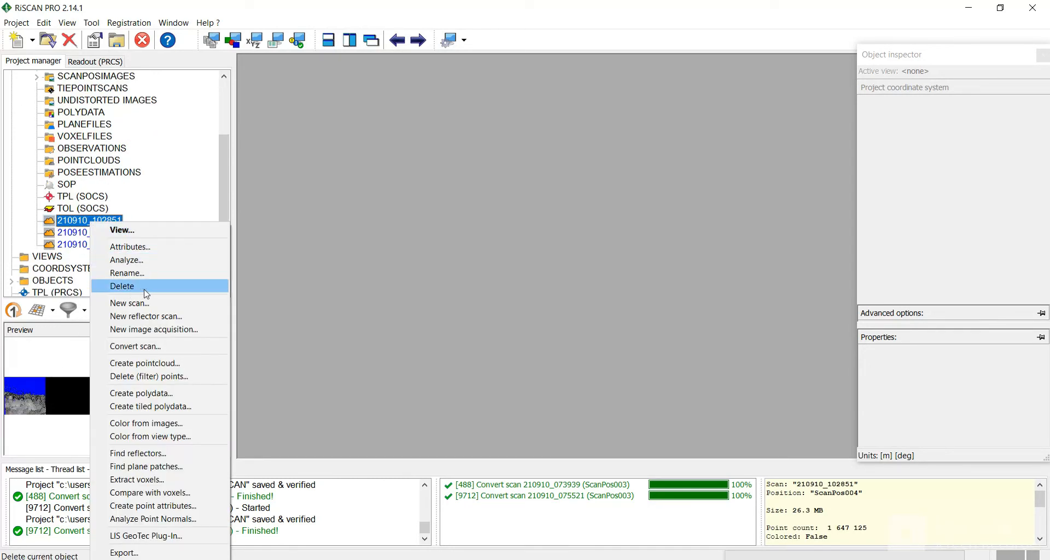
left_click(159, 288)
left_click(557, 308)
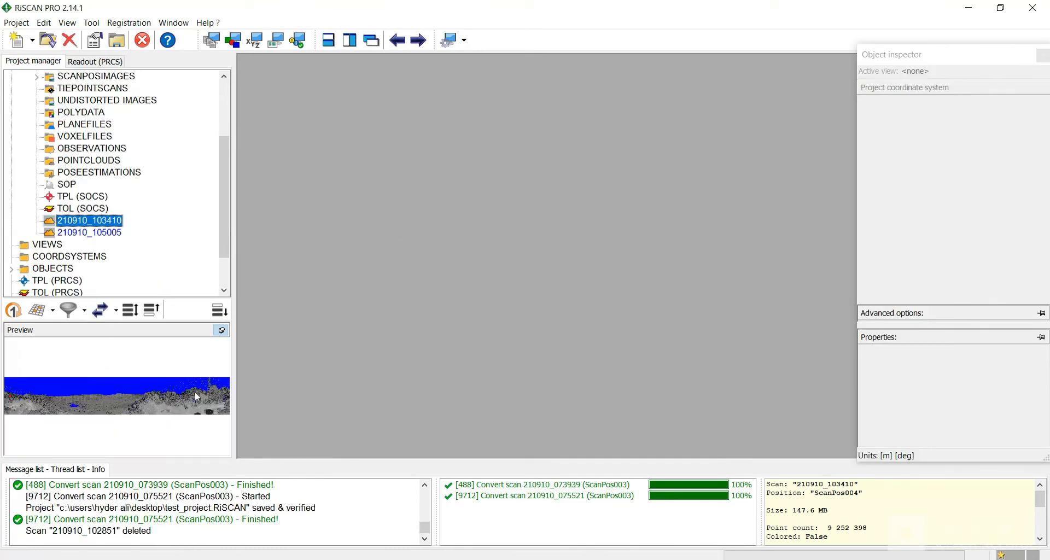
Check the preview of ScanPos004 scan 210910_105005 for completeness and collapse the scan position.
left_click(102, 233)
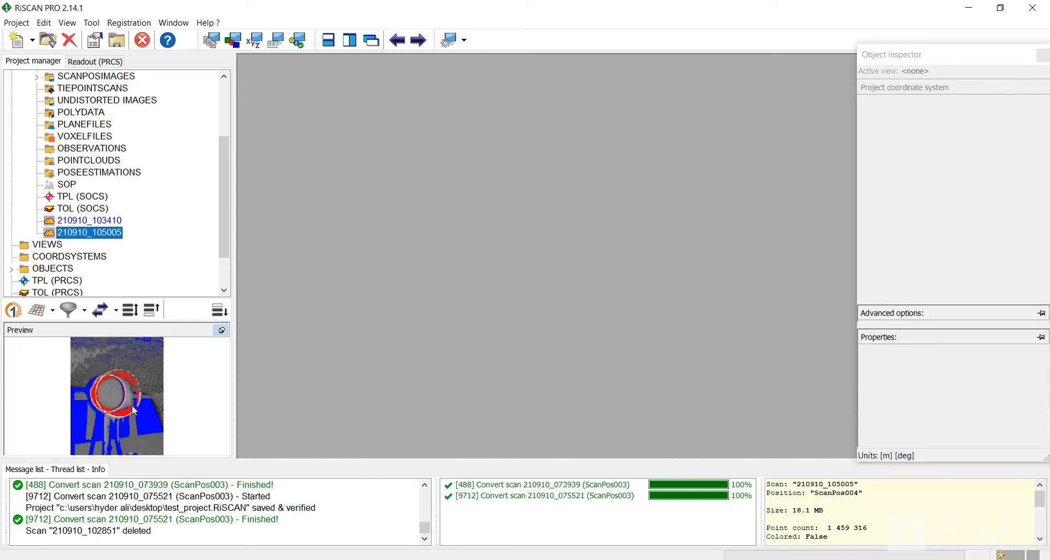
left_click(110, 246)
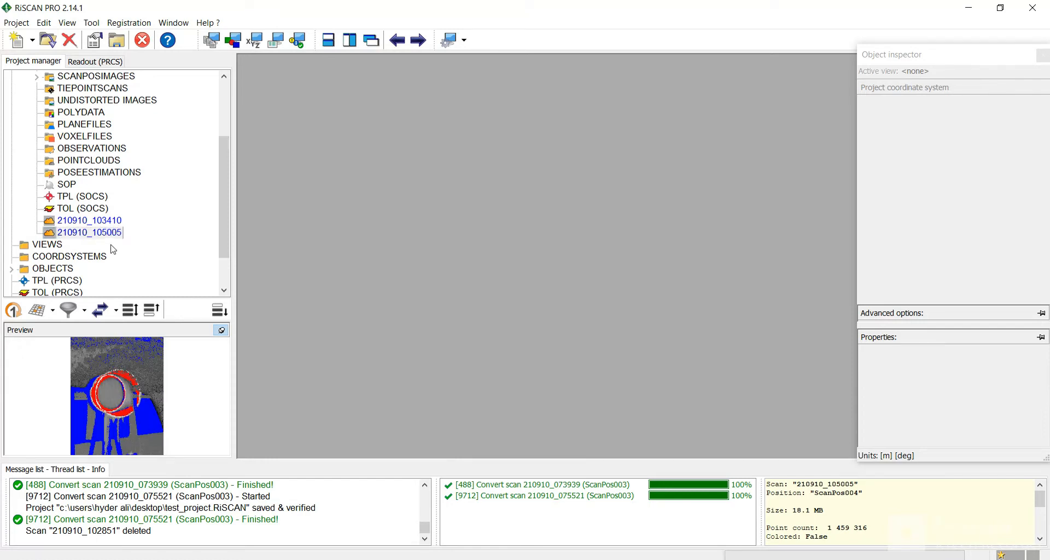
scroll(98, 234, "up", 1)
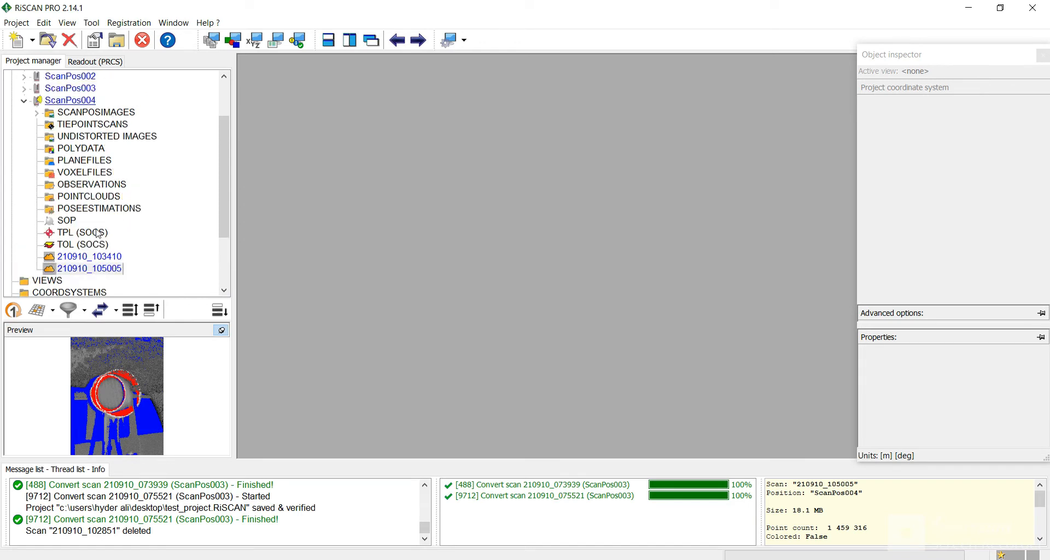
scroll(96, 227, "up", 1)
left_click(24, 138)
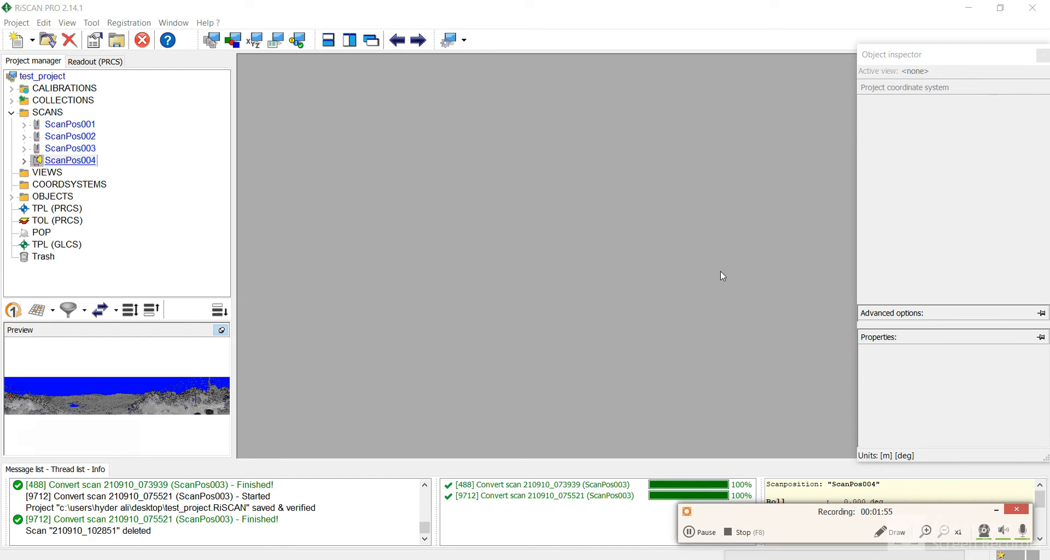
Bring up the view type settings for scan 210910_050724 of ScanPos001 and keep the mode at 3D.
left_click(23, 124)
scroll(77, 147, "down", 1)
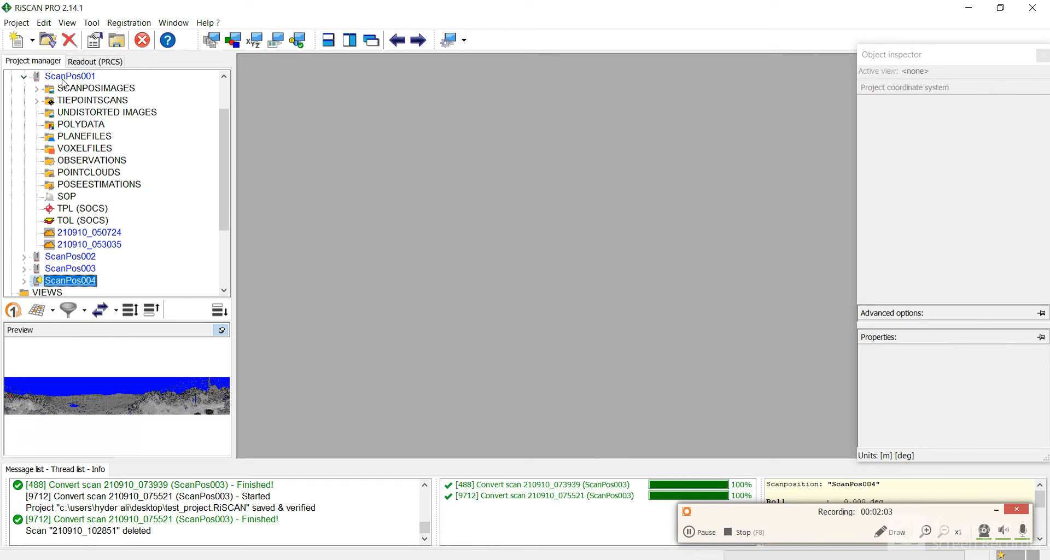
left_click(95, 237)
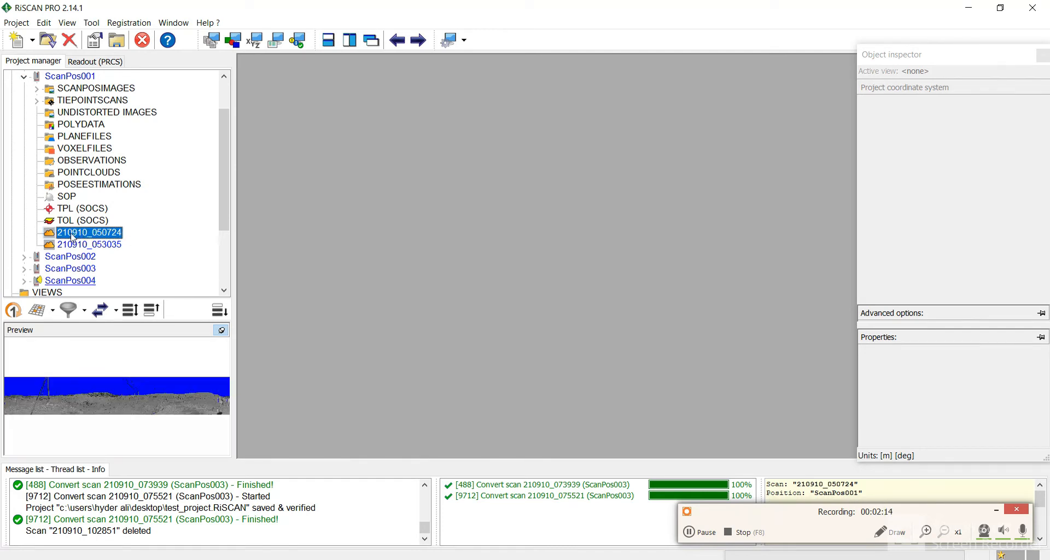
left_click_drag(71, 237, 398, 259)
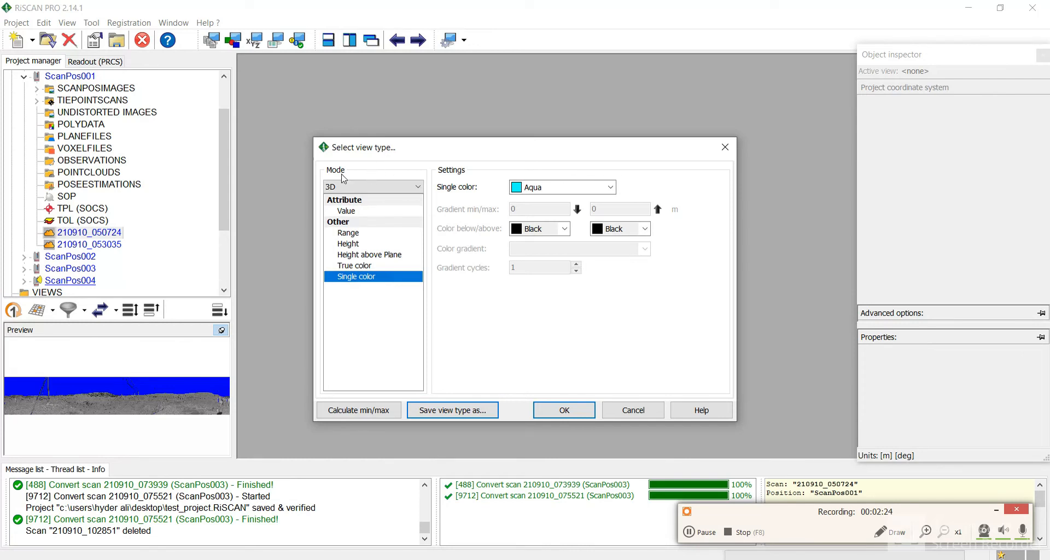
left_click(403, 187)
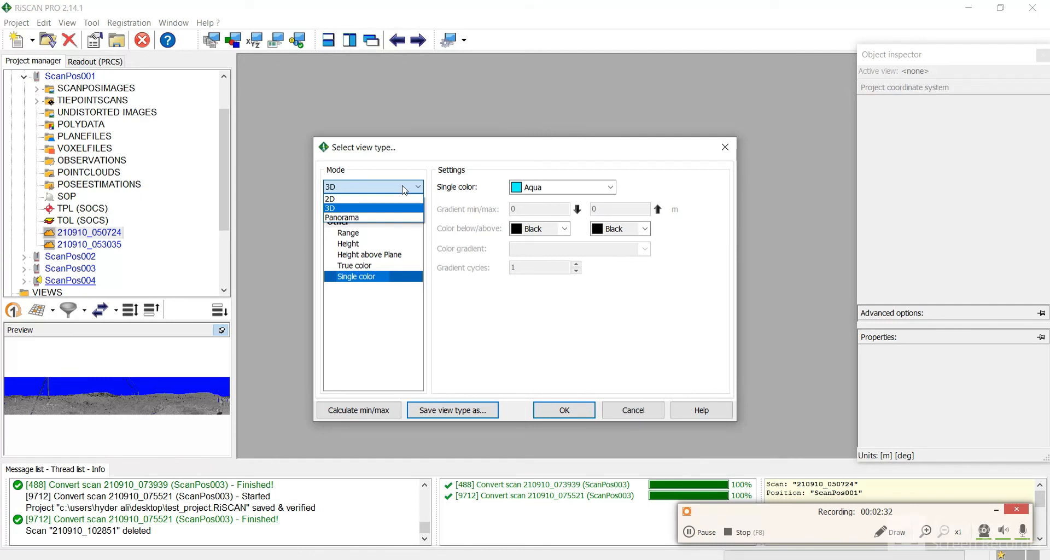
left_click(370, 208)
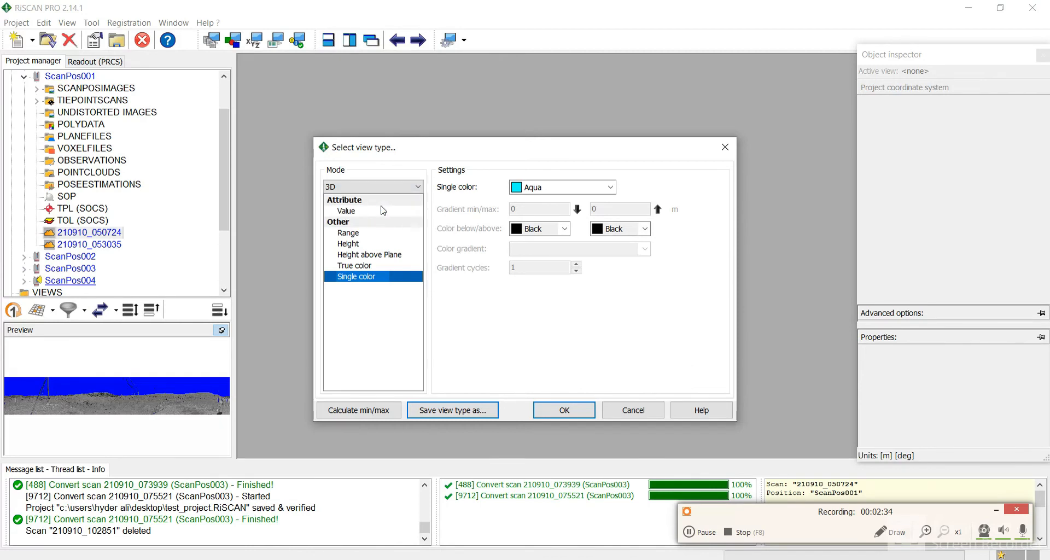
Color the scan by its Reflectance value and set the gradient limits to the data's minimum and maximum, -38.19 and 25.52 dB.
left_click(350, 211)
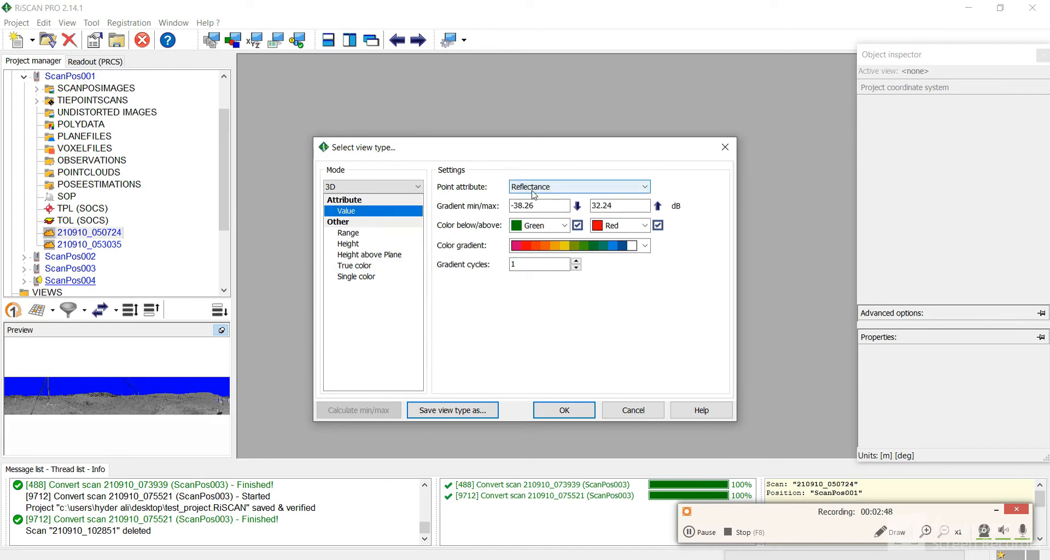
left_click(645, 190)
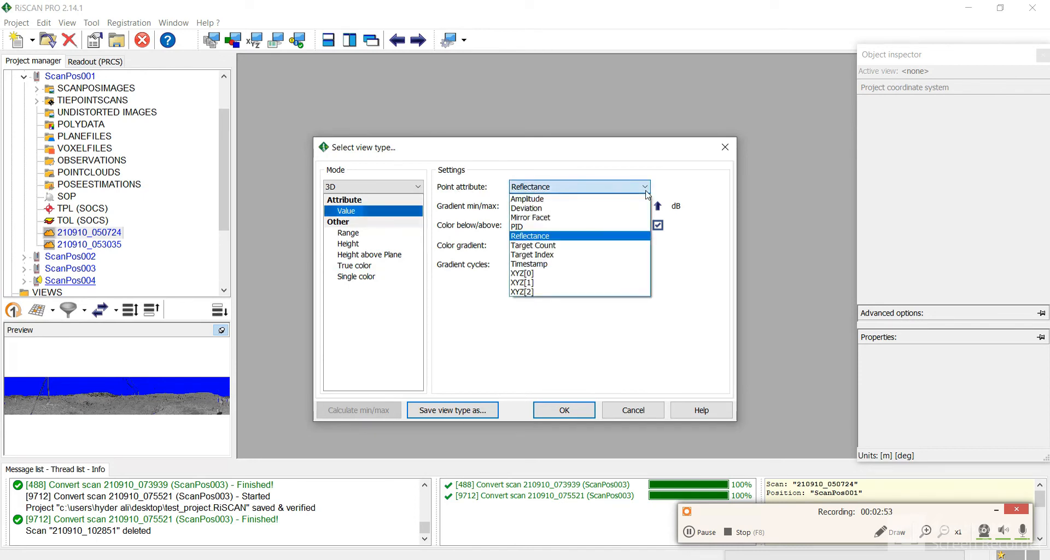
left_click(541, 237)
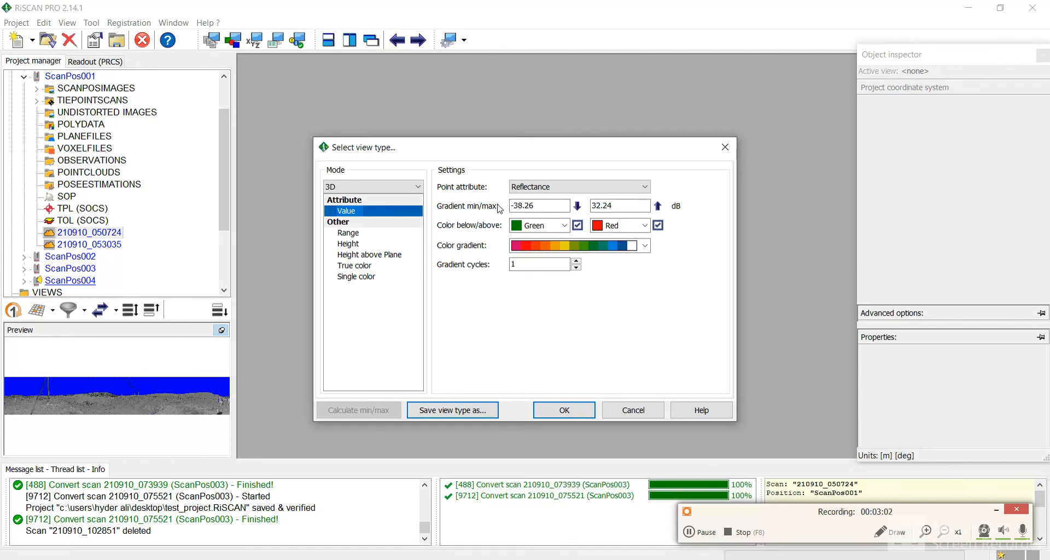
left_click(578, 208)
left_click(658, 205)
Choose the smooth black-to-white color gradient and open the 3D view of scan 210910_050724.
left_click(644, 246)
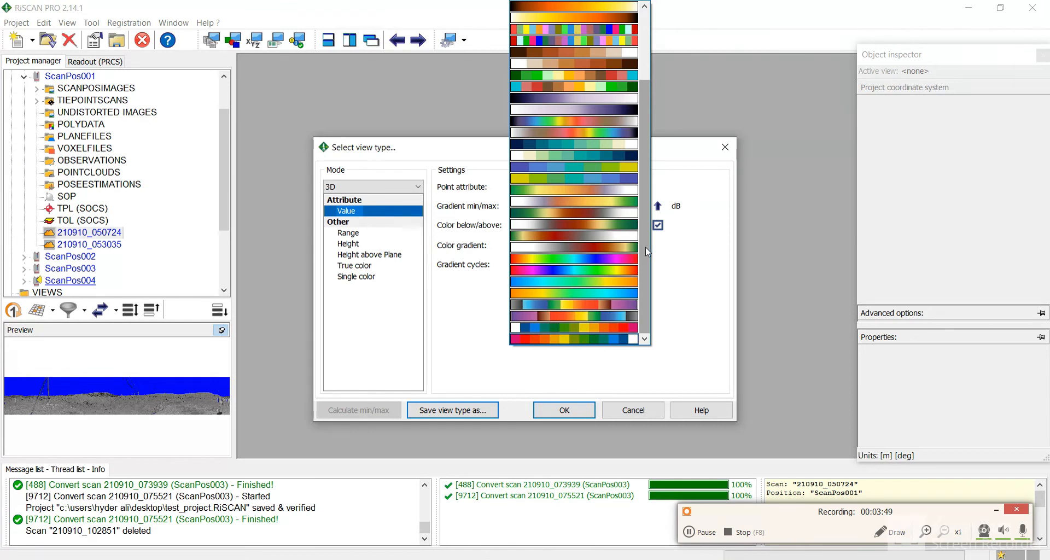
left_click_drag(645, 248, 646, 122)
left_click(557, 6)
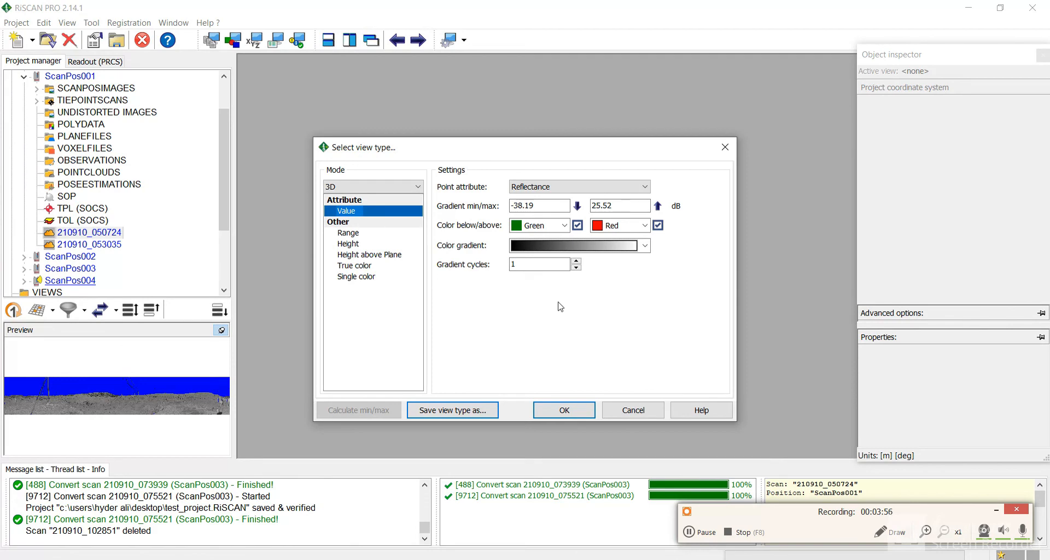
left_click(562, 411)
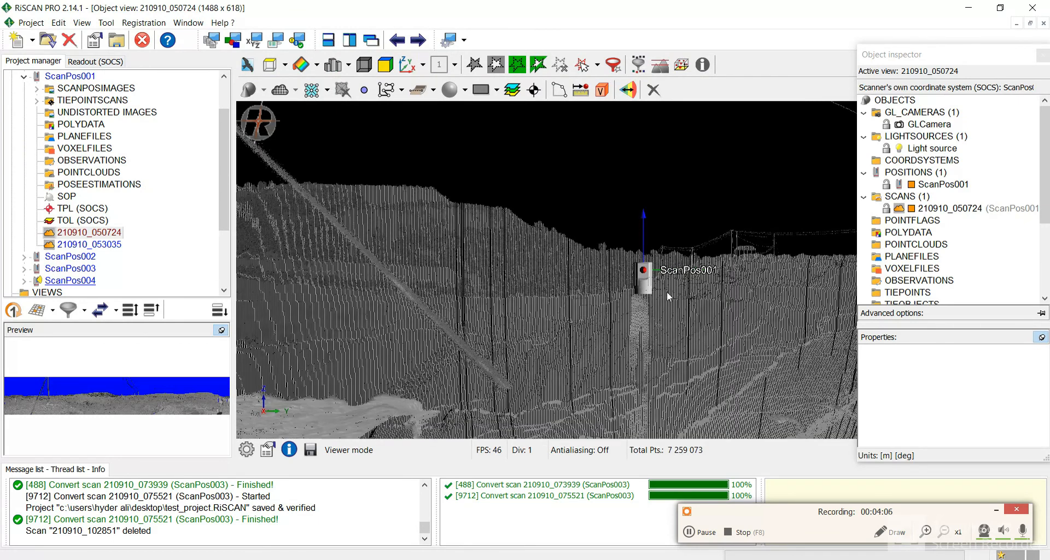
Examine the point cloud of scan 210910_050724 from several angles and distances, including the pit benches and the area around ScanPos001.
left_click_drag(603, 286, 575, 316)
left_click_drag(476, 297, 658, 308)
scroll(658, 308, "up", 8)
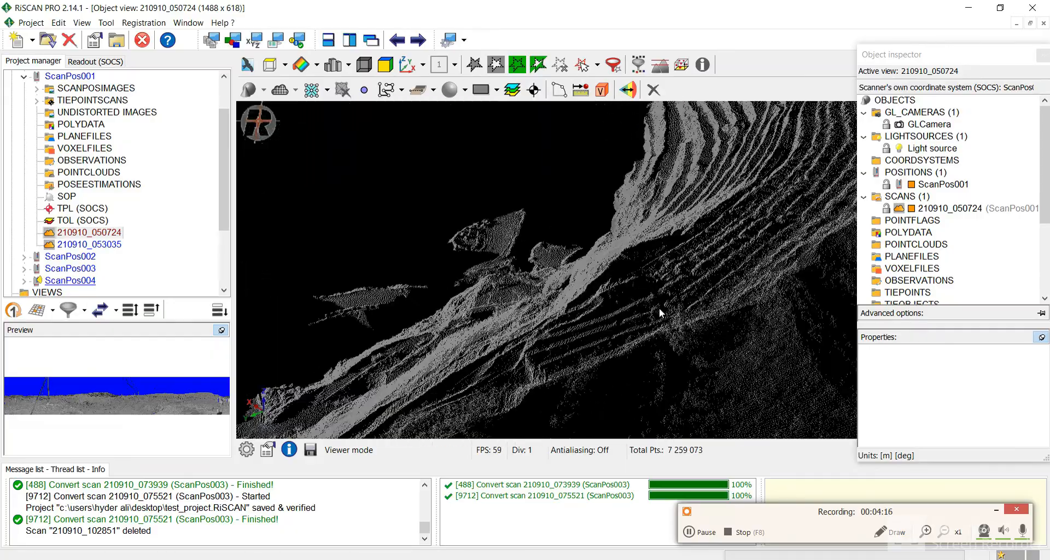
scroll(570, 287, "down", 6)
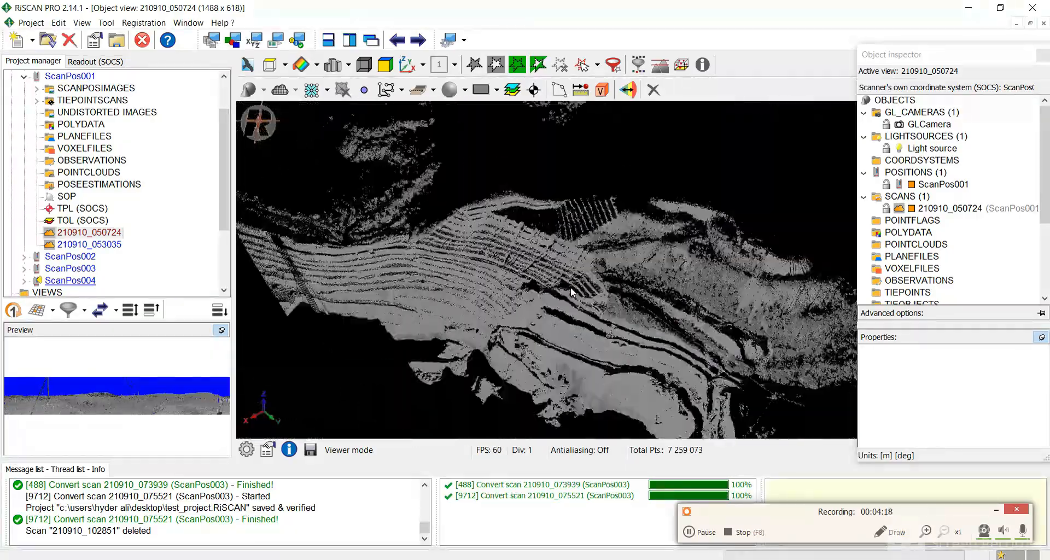
left_click_drag(570, 287, 563, 332)
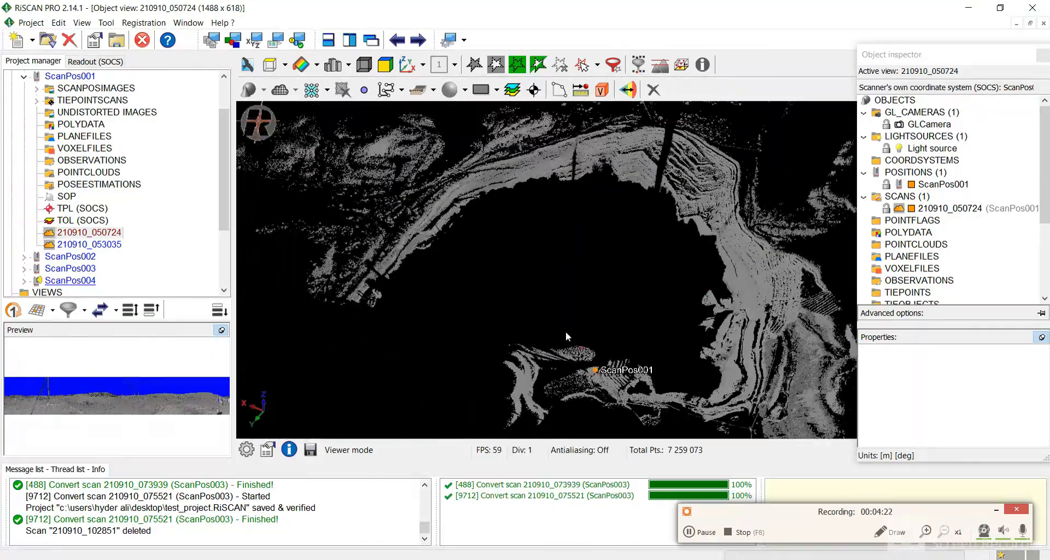
left_click_drag(696, 268, 545, 361)
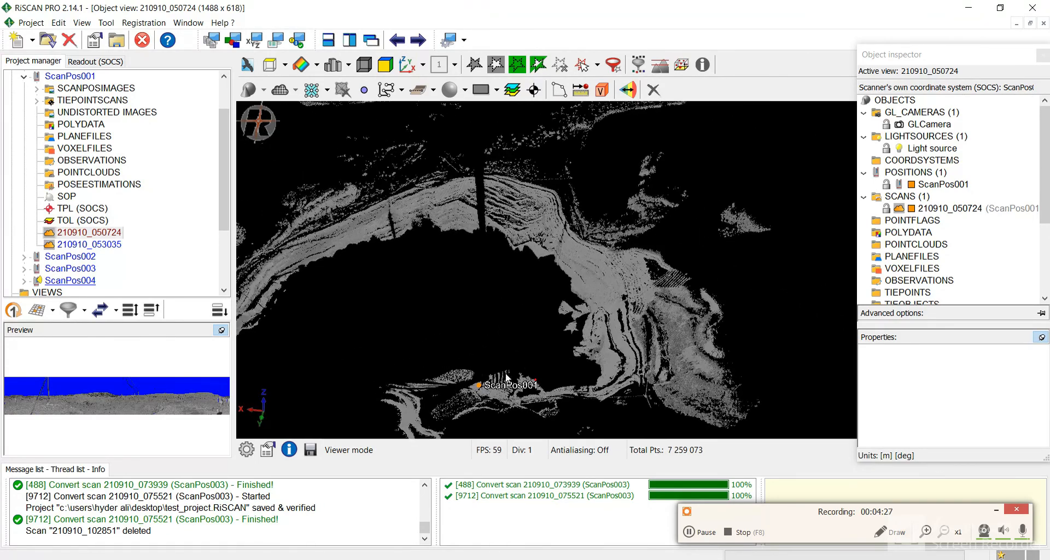
left_click_drag(512, 396, 579, 345)
scroll(571, 271, "up", 4)
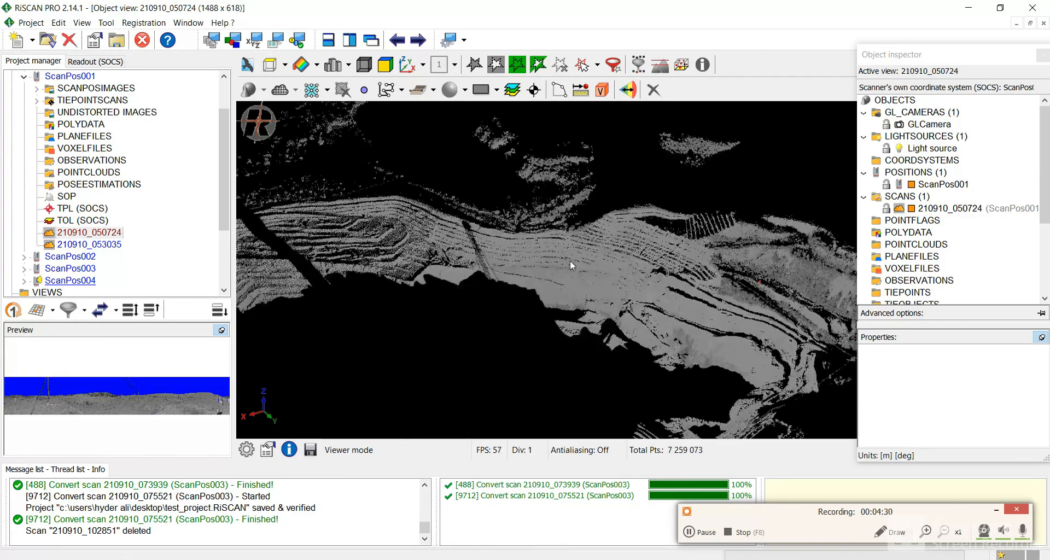
scroll(569, 264, "up", 3)
scroll(570, 260, "down", 5)
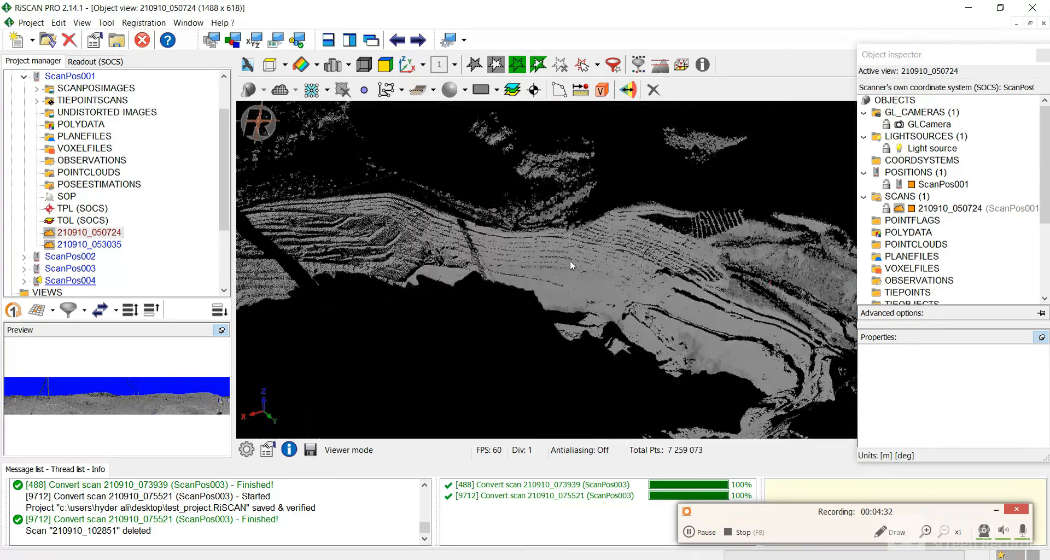
left_click_drag(570, 260, 638, 352)
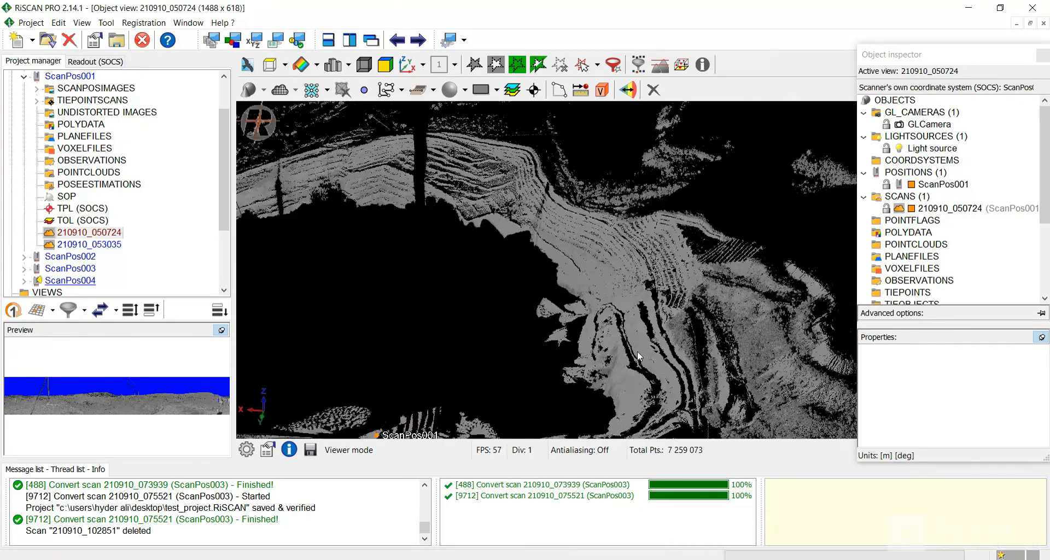